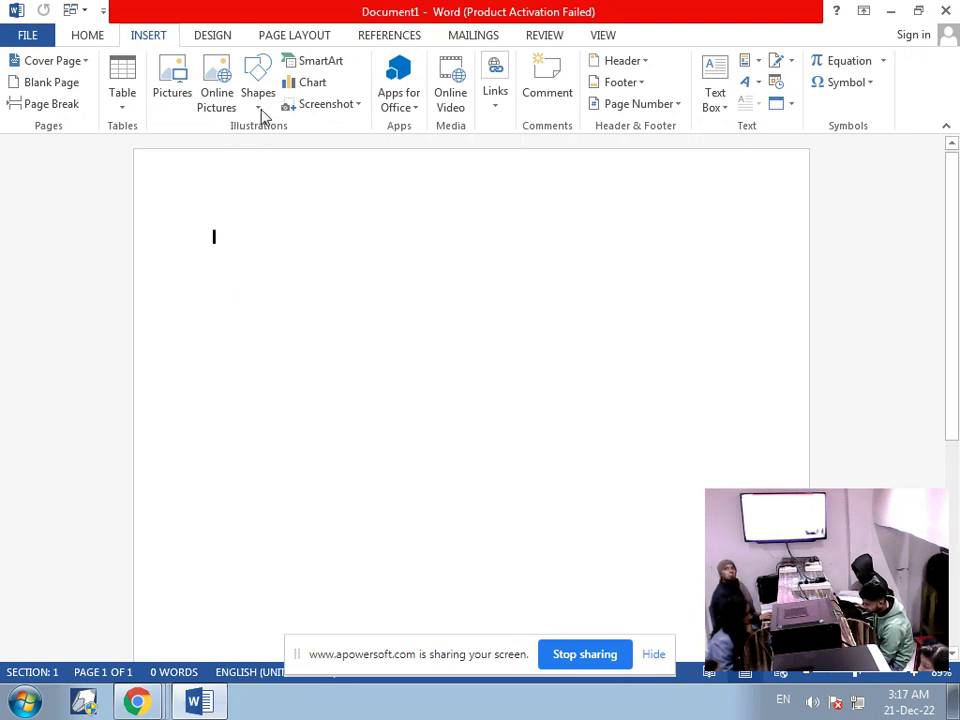
# Open the SmartArt gallery, scroll the layouts, and select Continuous Picture List
pyautogui.click(320, 70)
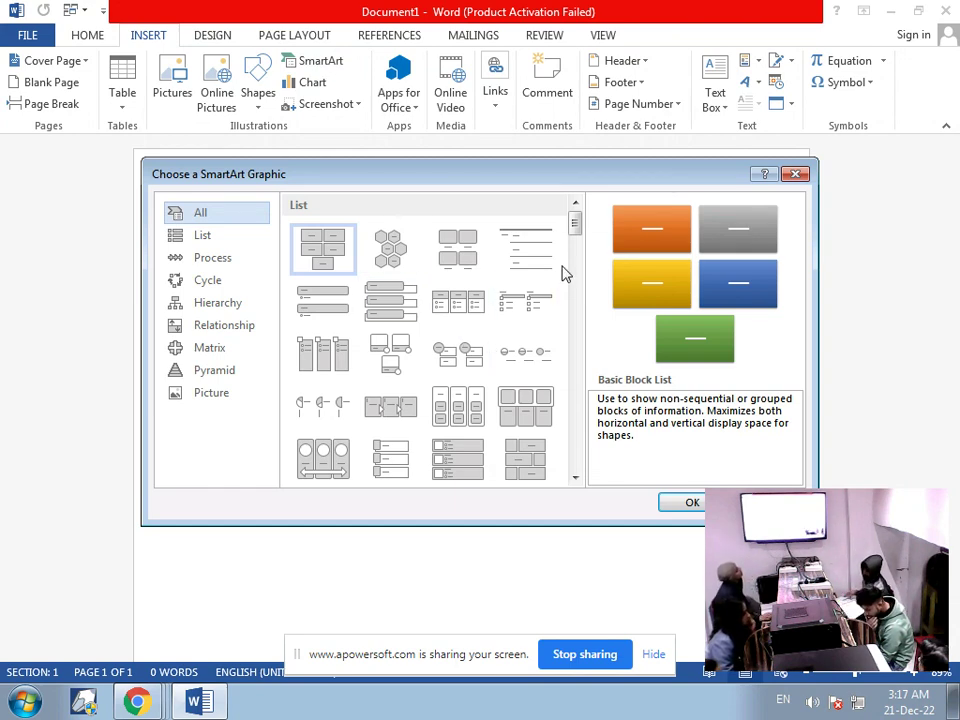
pyautogui.moveTo(574, 229)
pyautogui.mouseDown()
pyautogui.moveTo(611, 339)
pyautogui.moveTo(611, 398)
pyautogui.mouseUp()
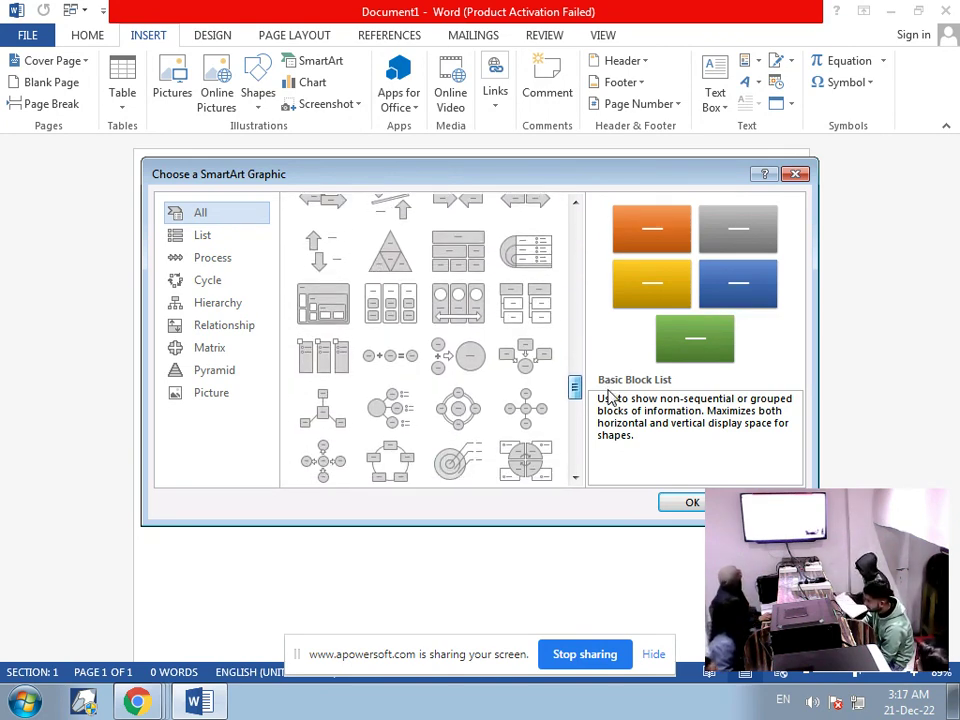
pyautogui.click(440, 303)
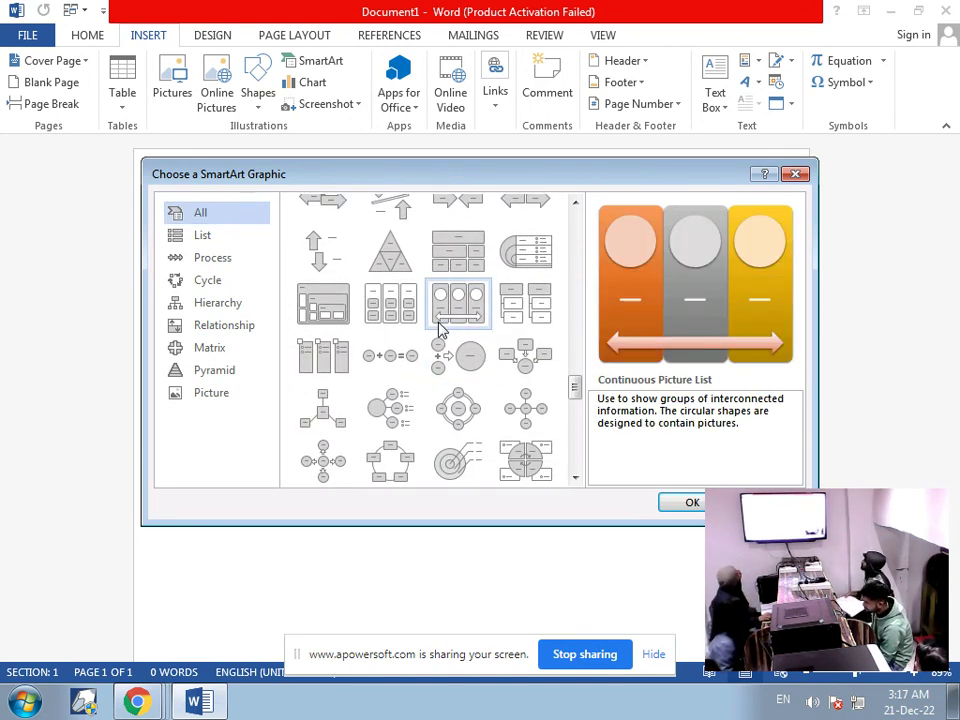
# Insert the three-column Continuous Picture List graphic and start adding a picture to its first circle
pyautogui.click(681, 503)
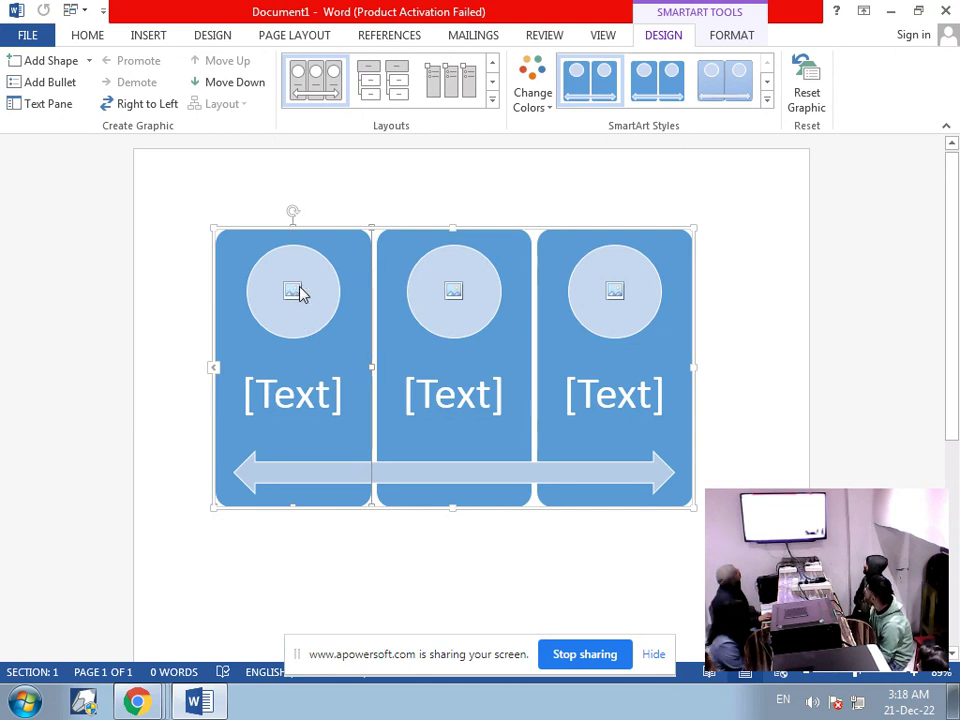
pyautogui.click(297, 290)
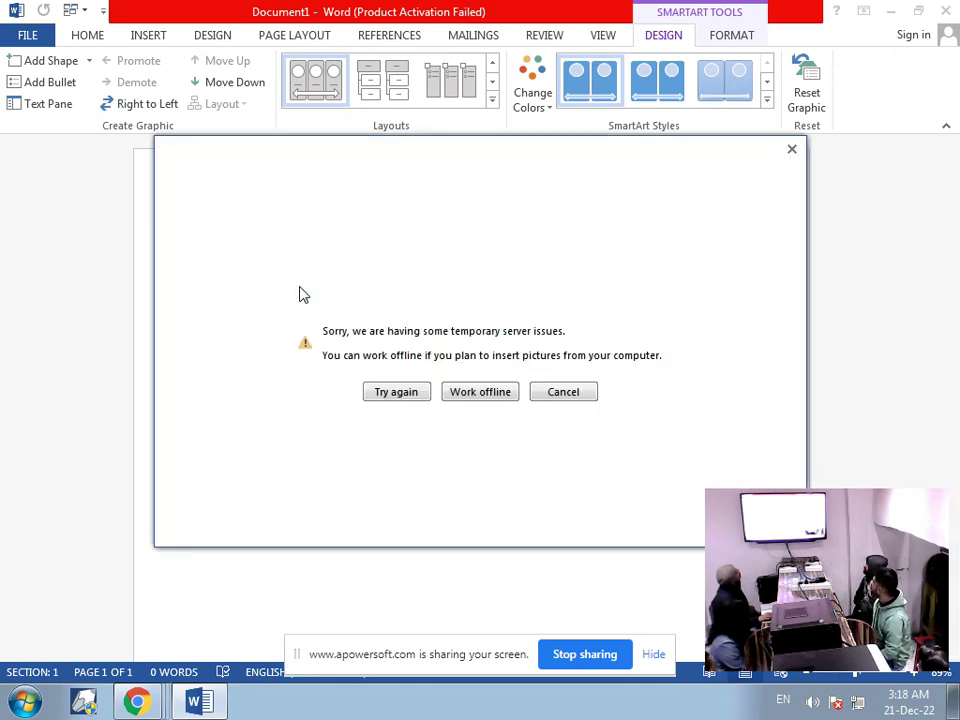
# Put the girl-at-a-desk and girl-reading pictures from the computer into the first two circles
pyautogui.click(469, 394)
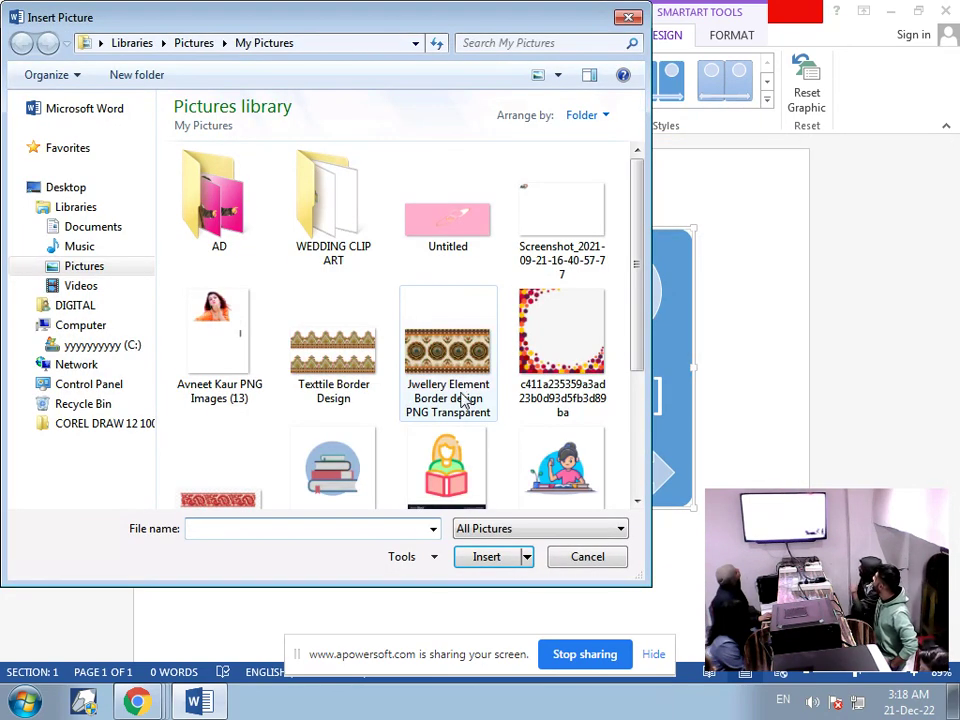
pyautogui.click(560, 462)
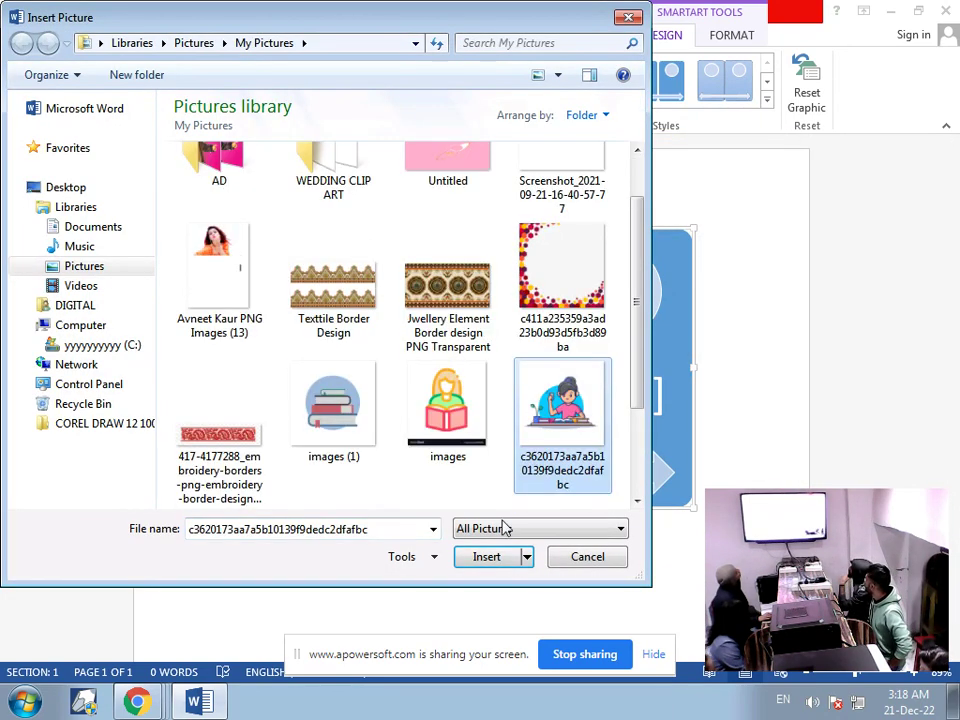
pyautogui.click(487, 556)
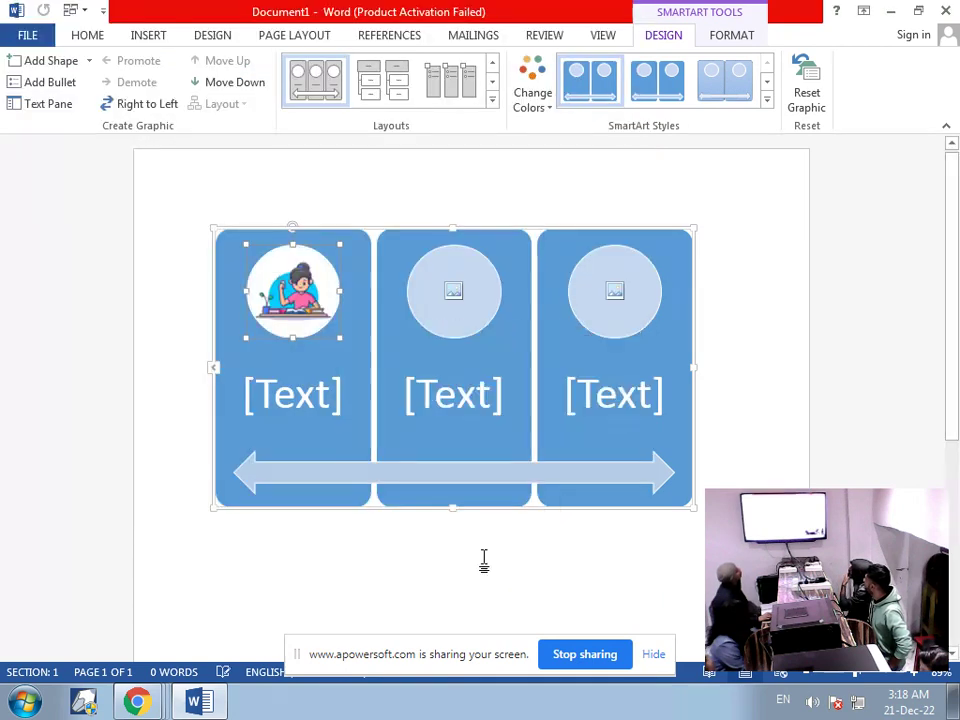
pyautogui.click(454, 304)
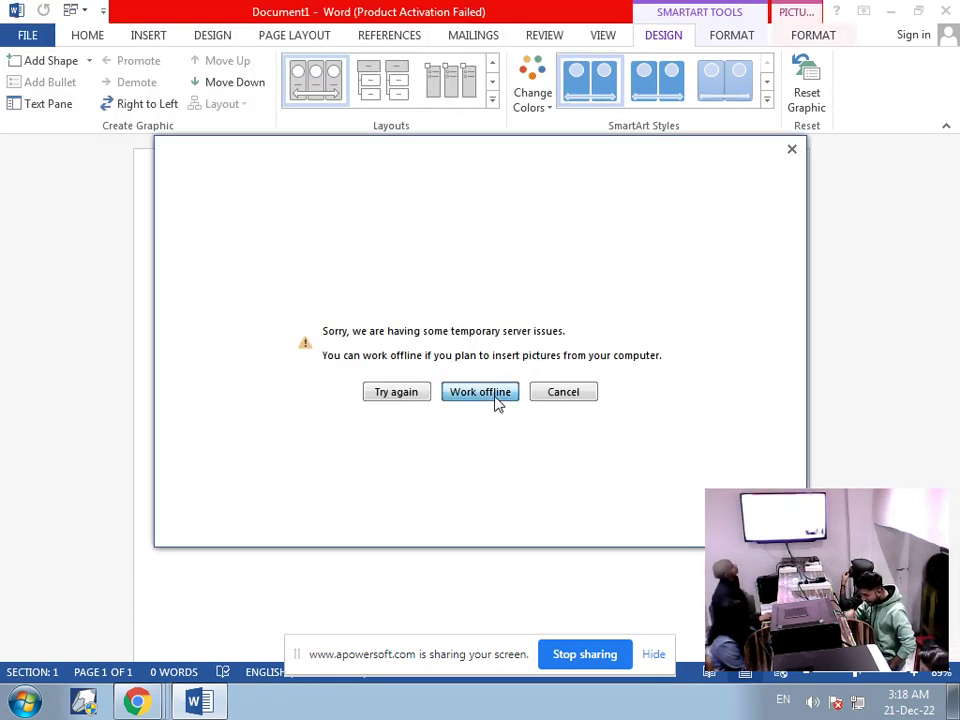
pyautogui.click(493, 395)
pyautogui.click(471, 461)
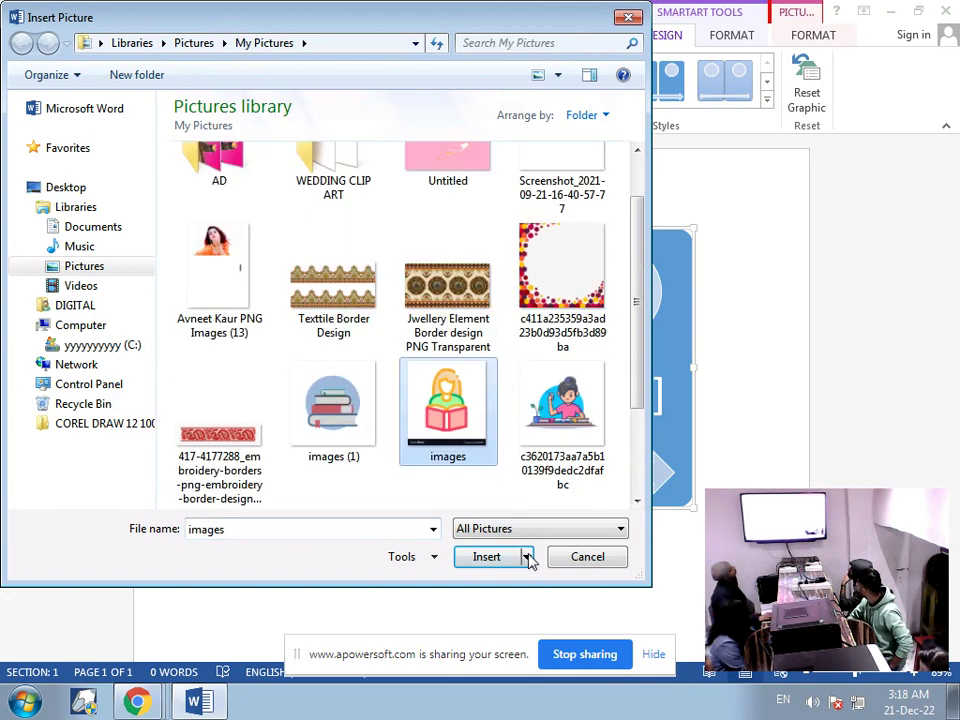
pyautogui.click(490, 558)
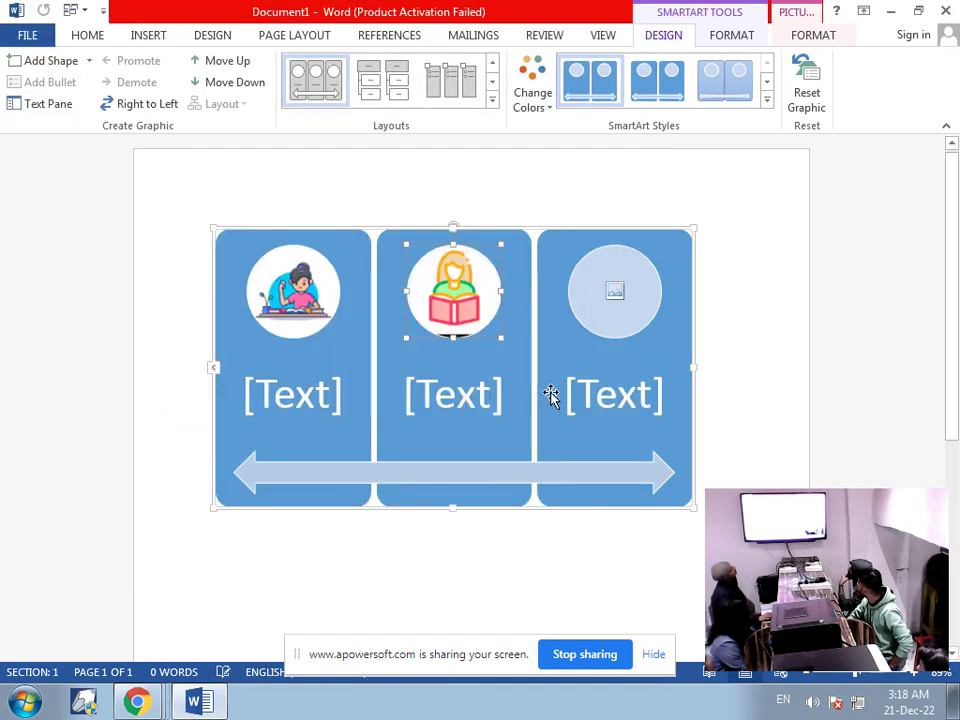
# Insert the stacked books picture into the third circle
pyautogui.click(610, 312)
pyautogui.click(616, 300)
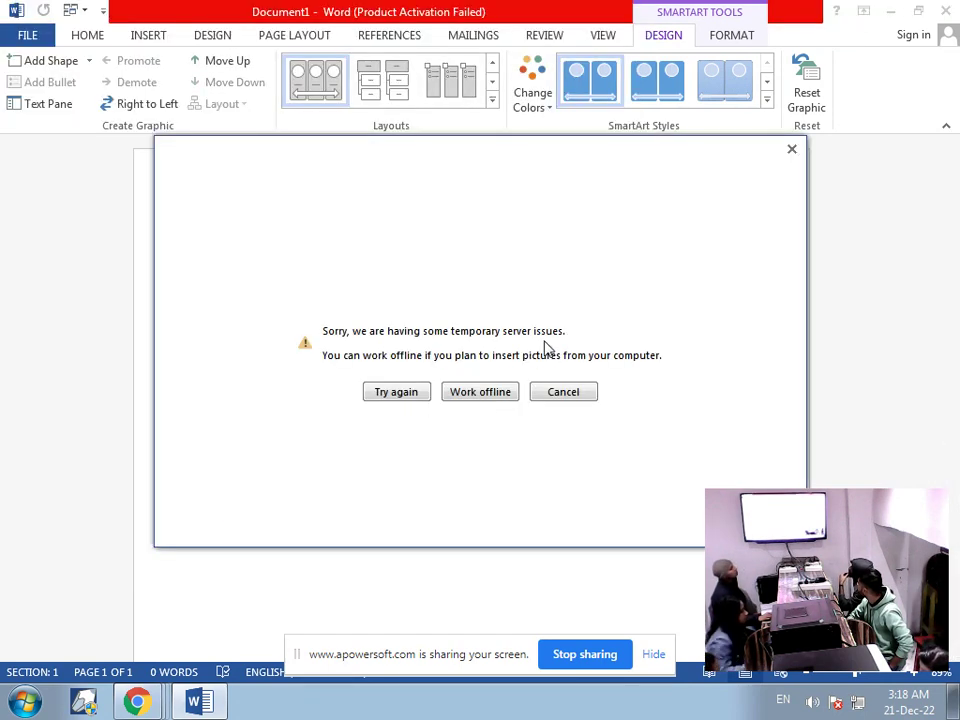
pyautogui.click(489, 393)
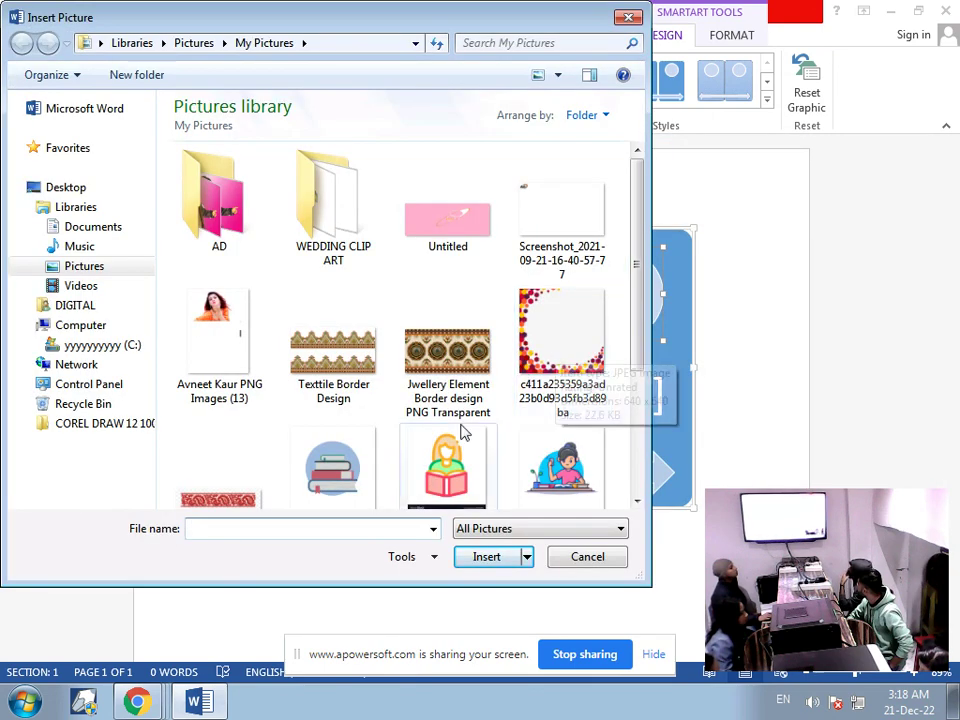
pyautogui.click(486, 557)
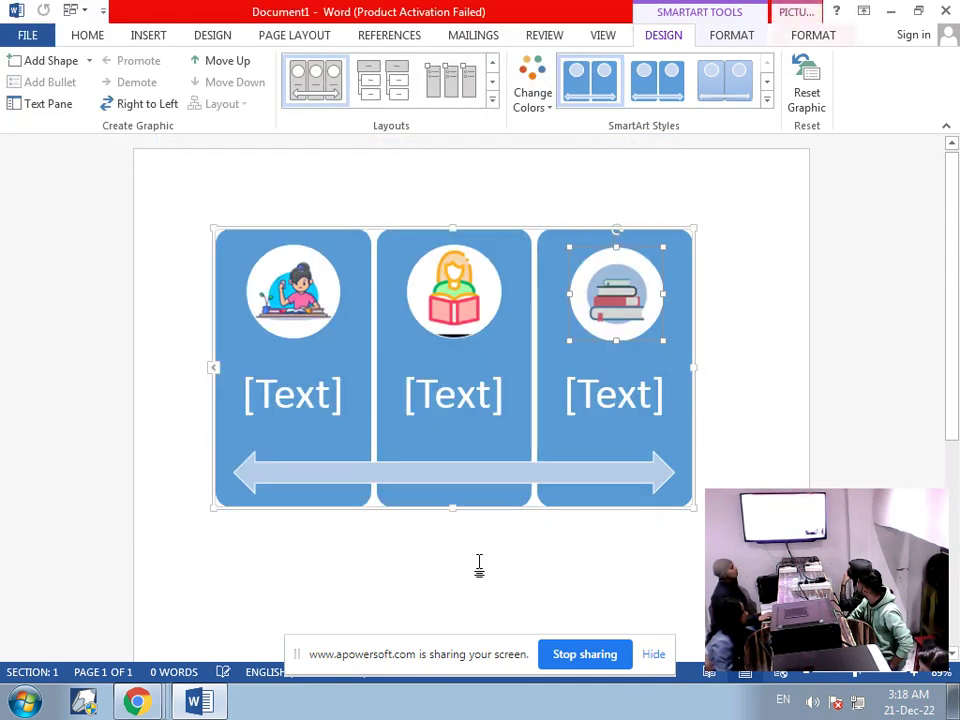
pyautogui.click(299, 408)
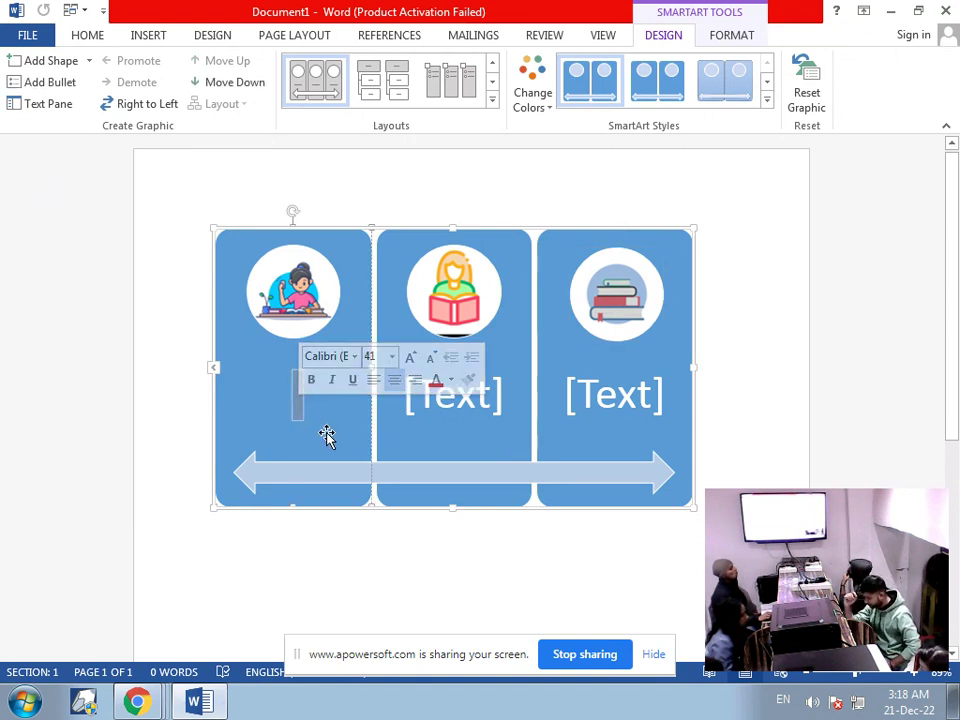
# Type COMPUTER, ENGLISH and HINDI into the three column label placeholders
pyautogui.click(304, 418)
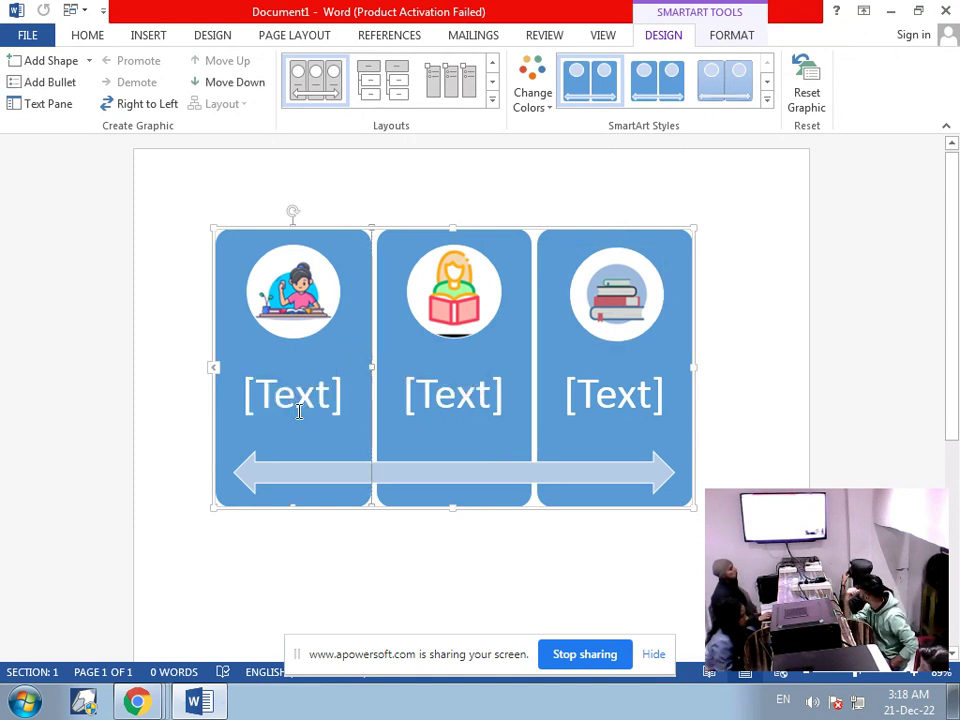
pyautogui.click(298, 414)
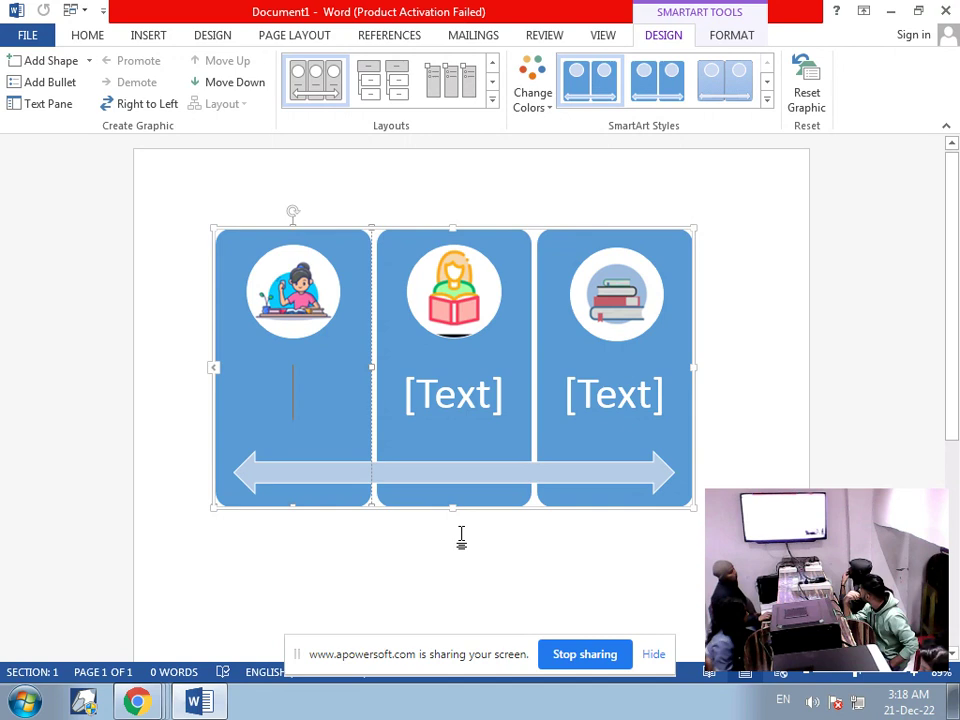
pyautogui.write('COMPU')
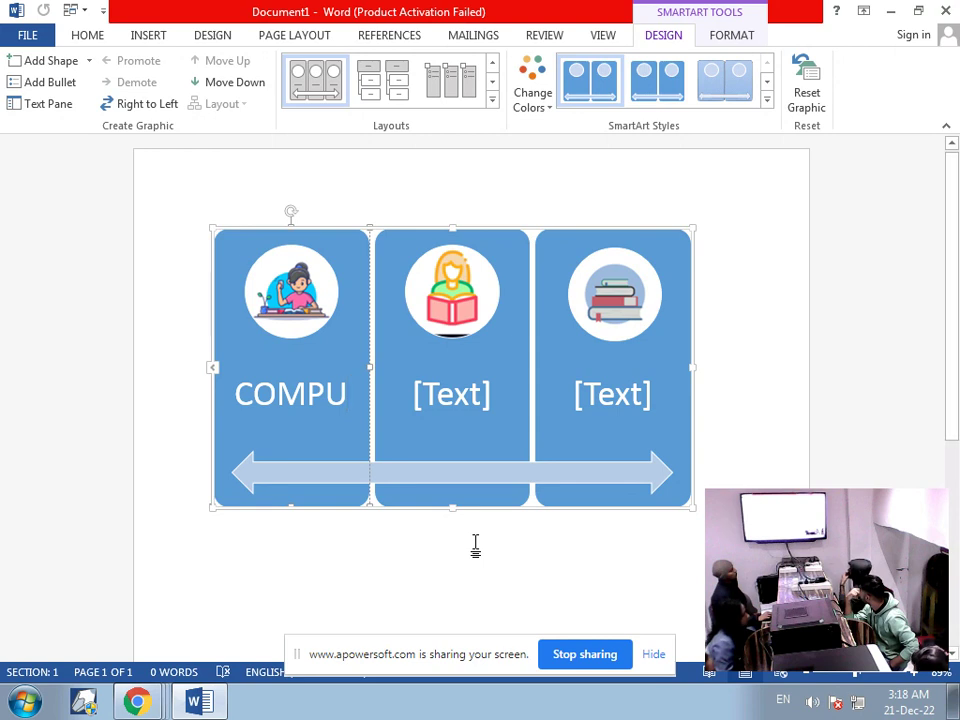
pyautogui.write('TE')
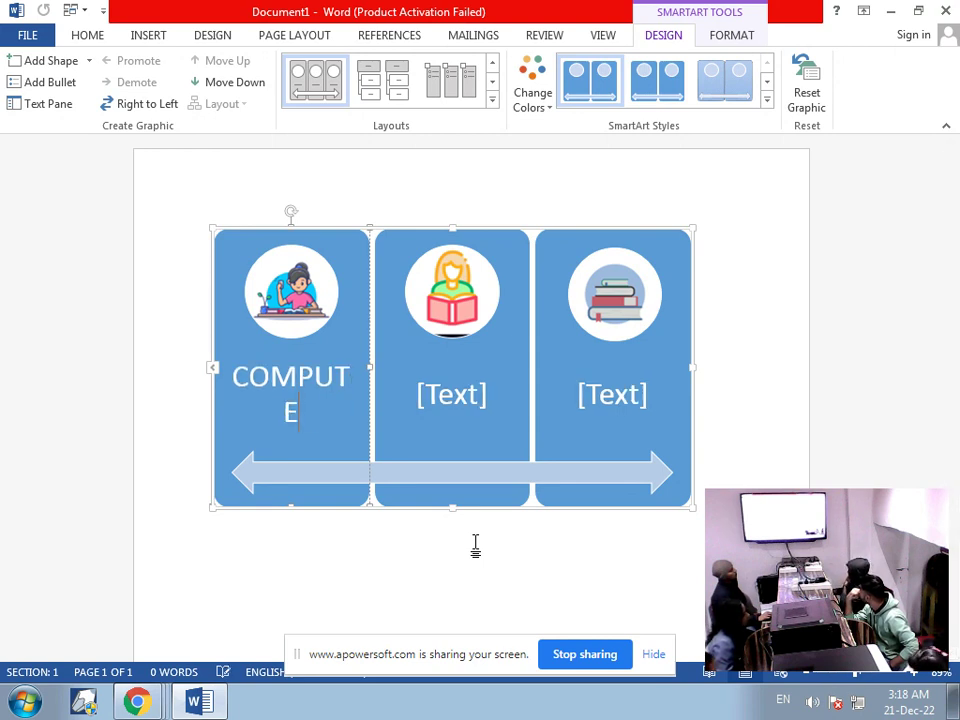
pyautogui.write('R')
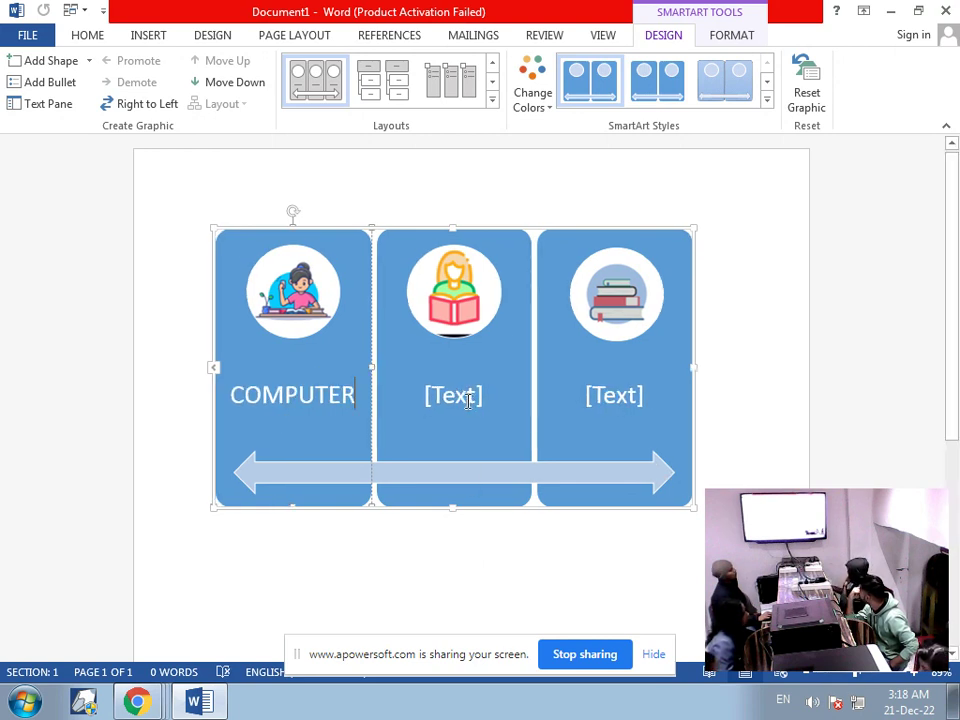
pyautogui.click(462, 397)
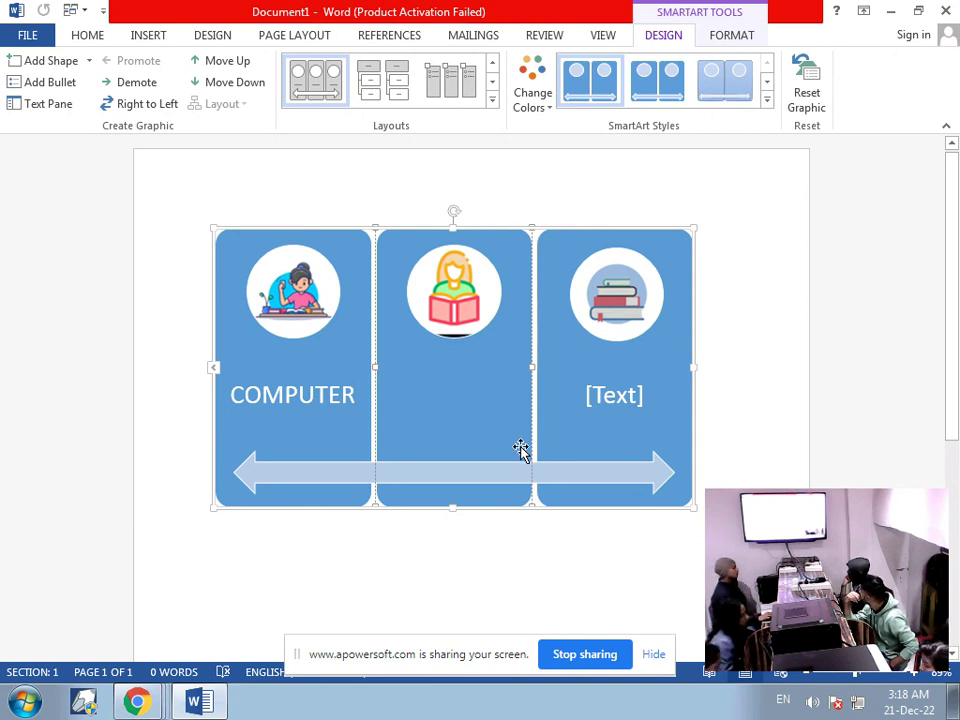
pyautogui.write('ENGLISH')
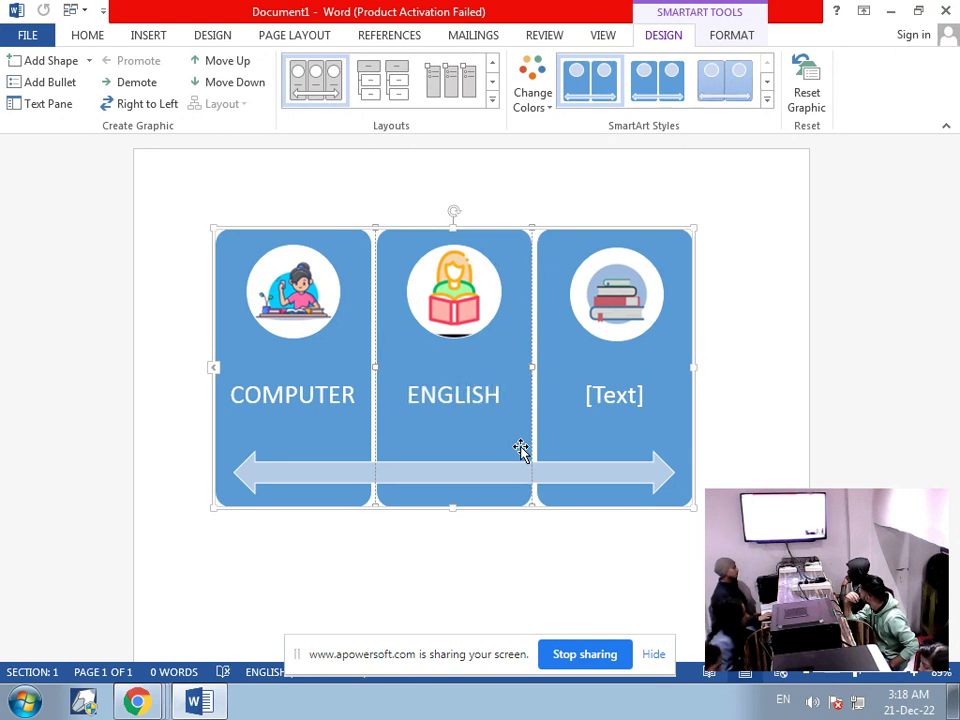
pyautogui.click(618, 396)
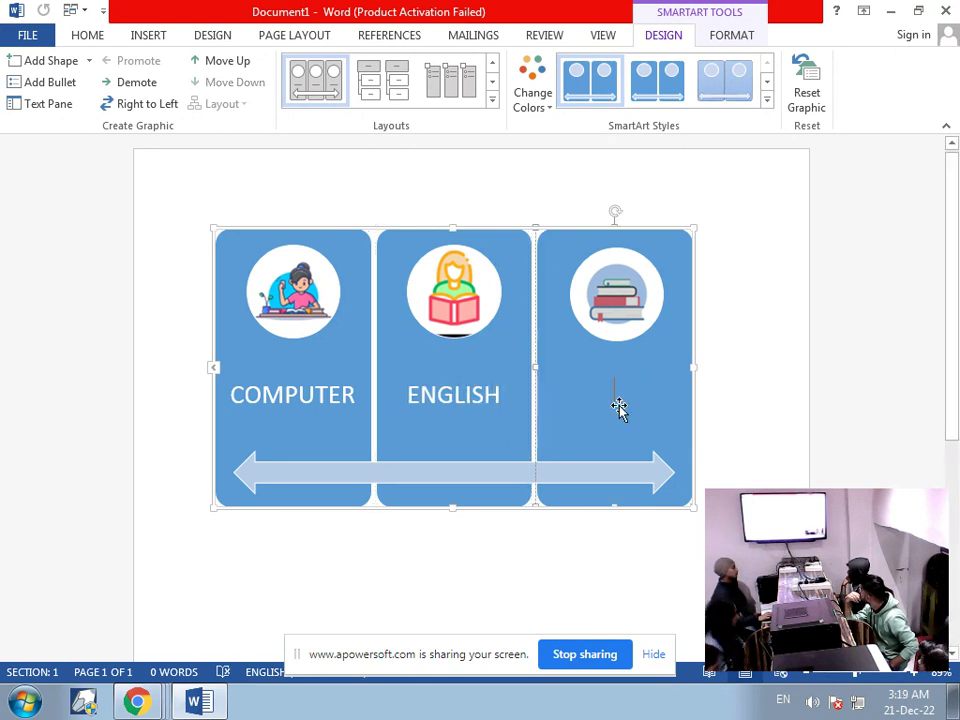
pyautogui.write('HINDI')
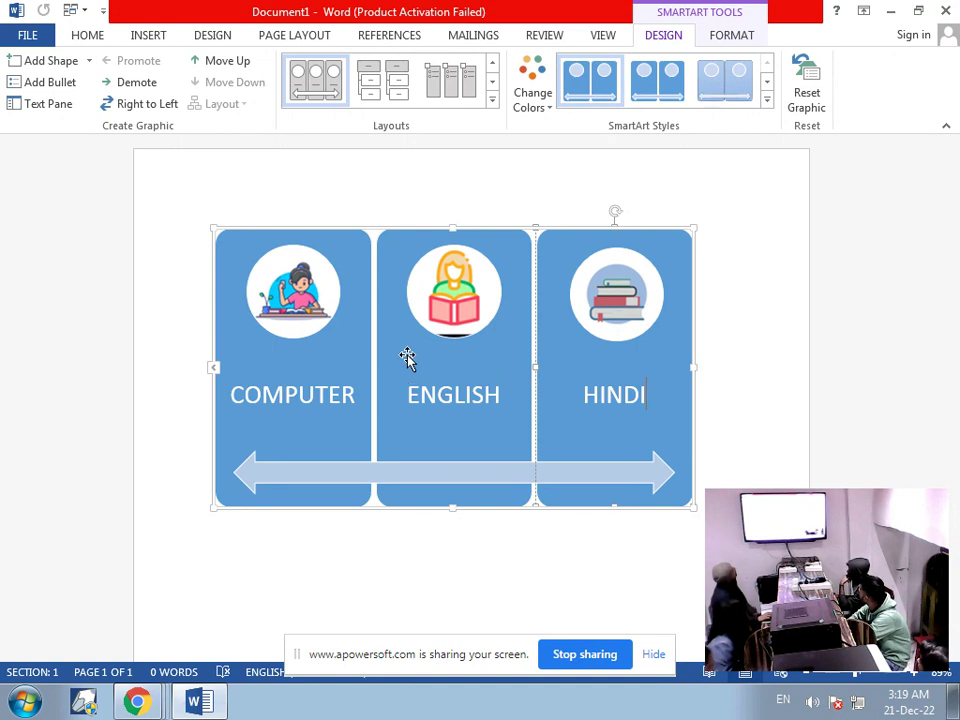
pyautogui.click(732, 36)
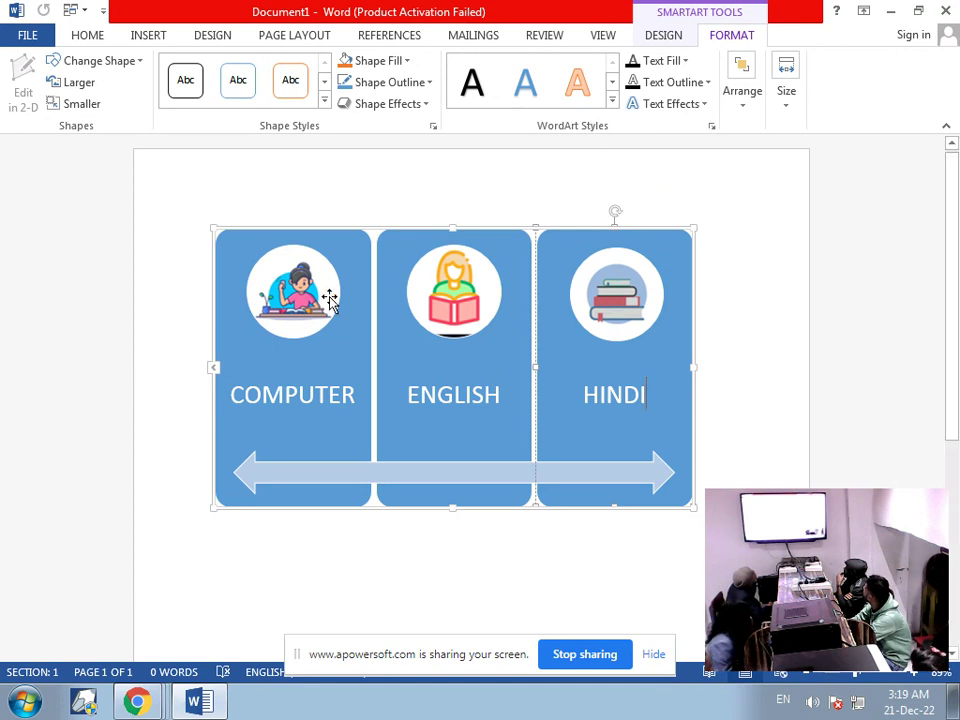
# Select the word COMPUTER and give it a yellow text fill
pyautogui.click(257, 390)
pyautogui.moveTo(355, 391); pyautogui.dragTo(231, 405)
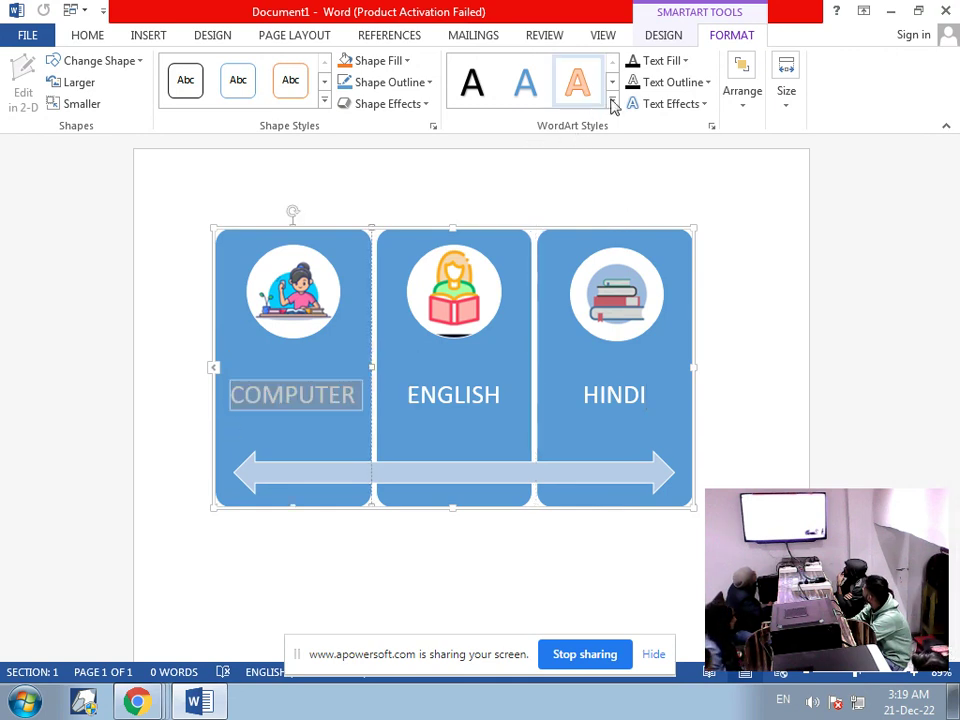
pyautogui.click(686, 61)
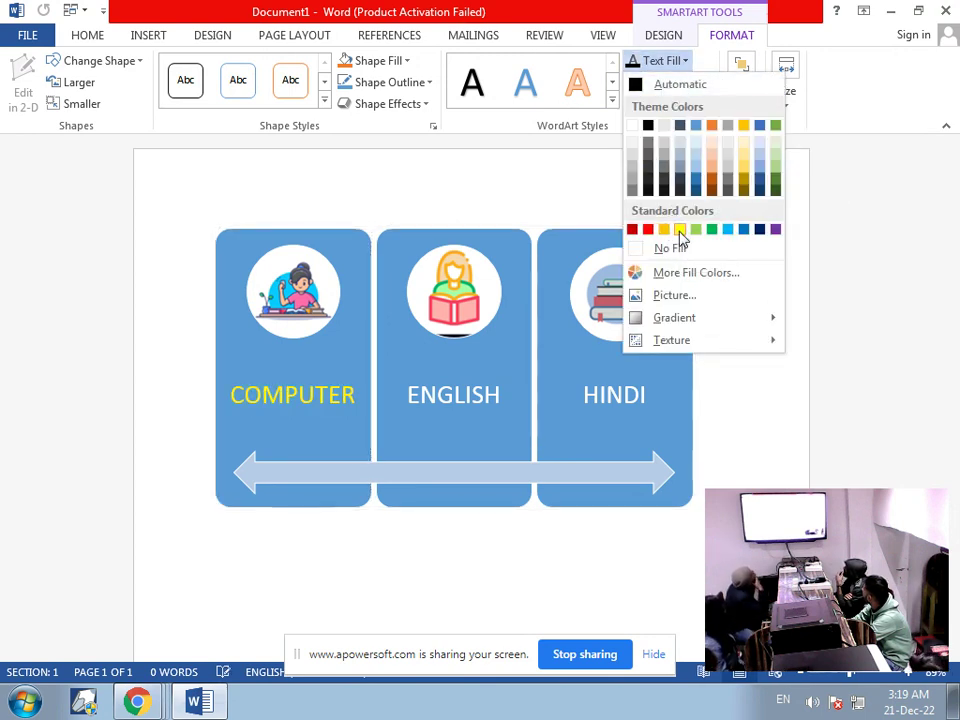
pyautogui.click(679, 230)
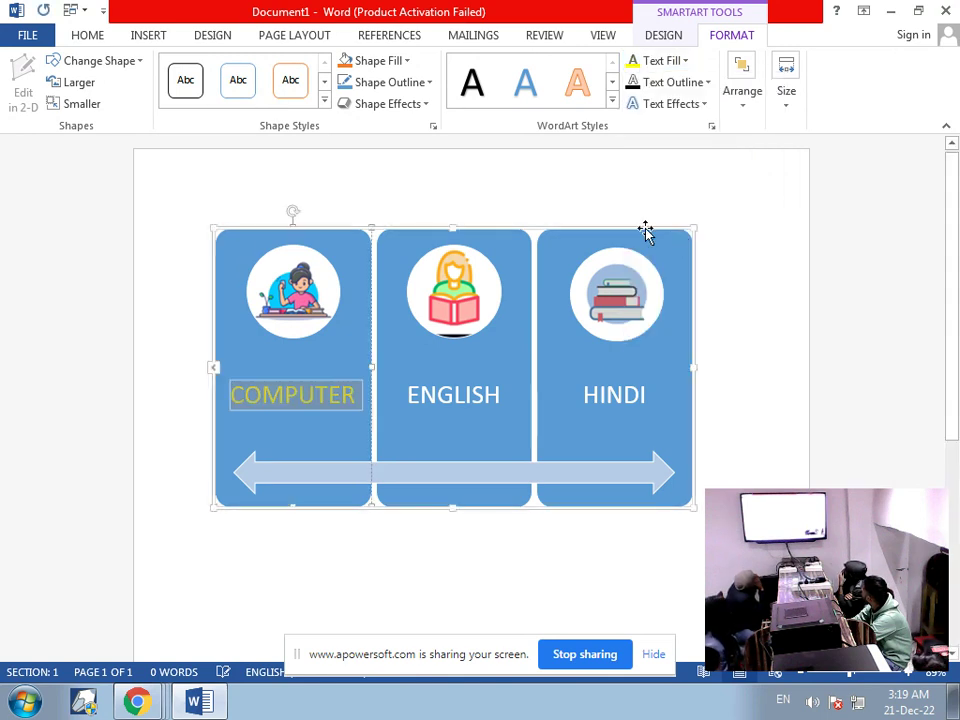
pyautogui.click(99, 43)
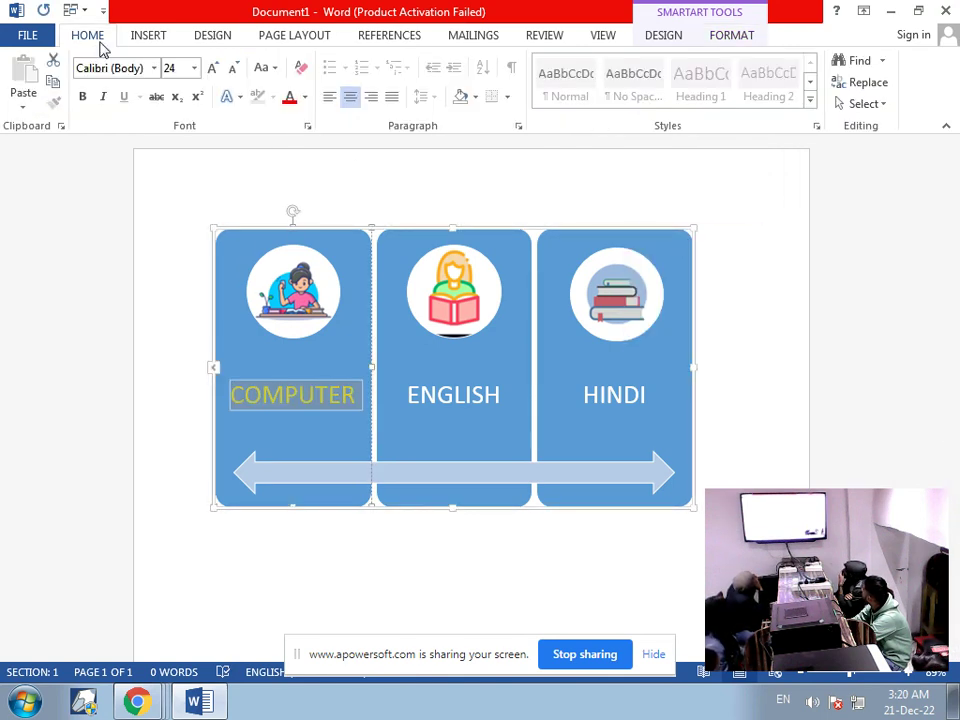
# Set the COMPUTER label's font size to 32 point
pyautogui.click(194, 67)
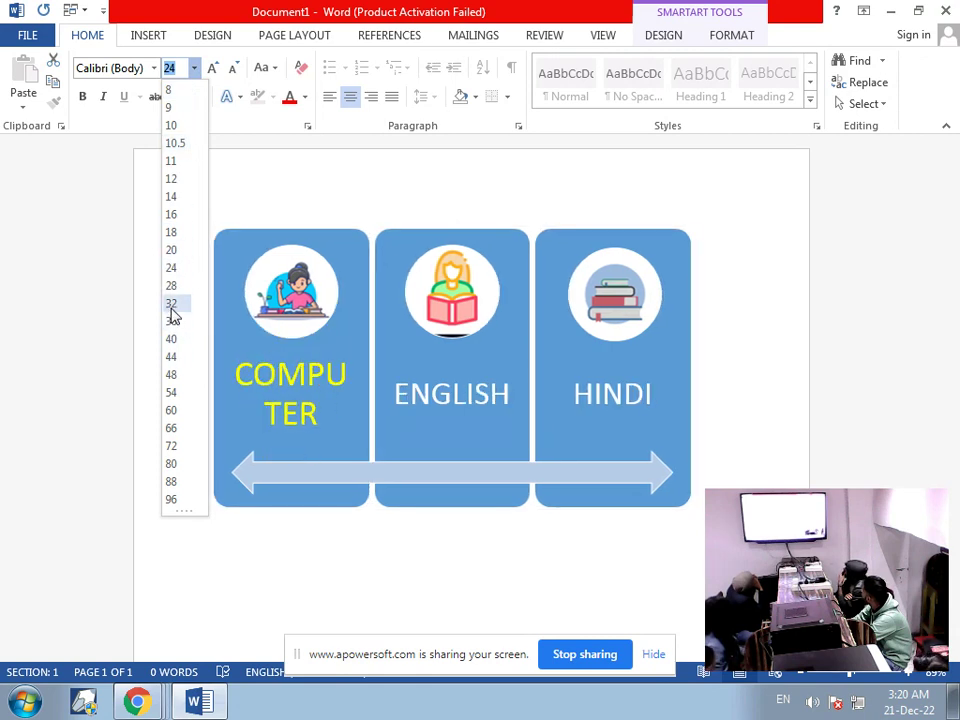
pyautogui.click(171, 306)
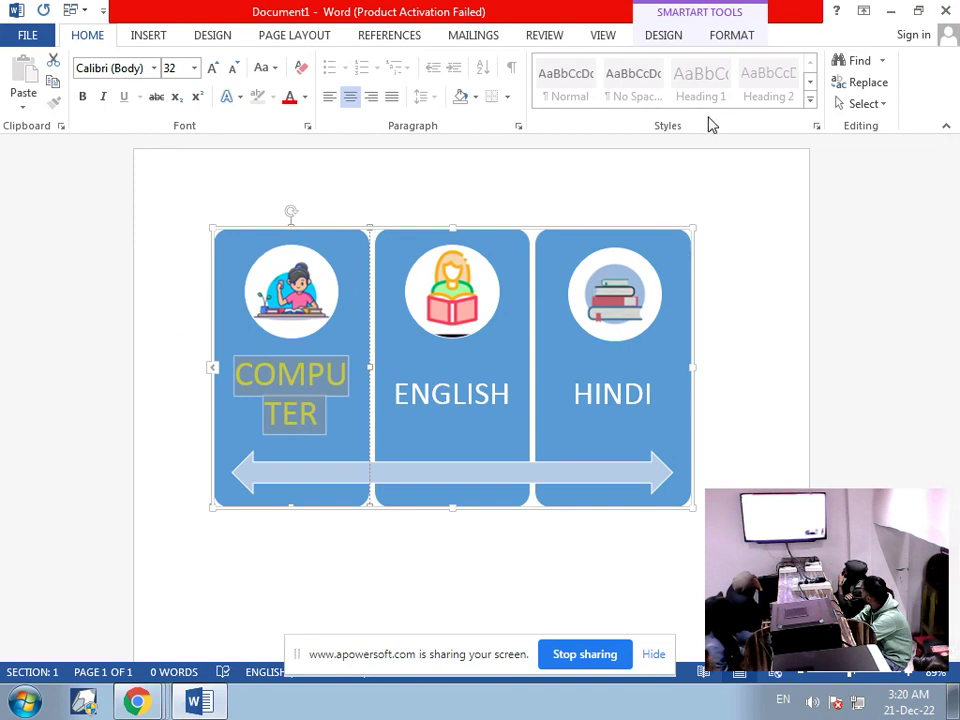
pyautogui.click(717, 42)
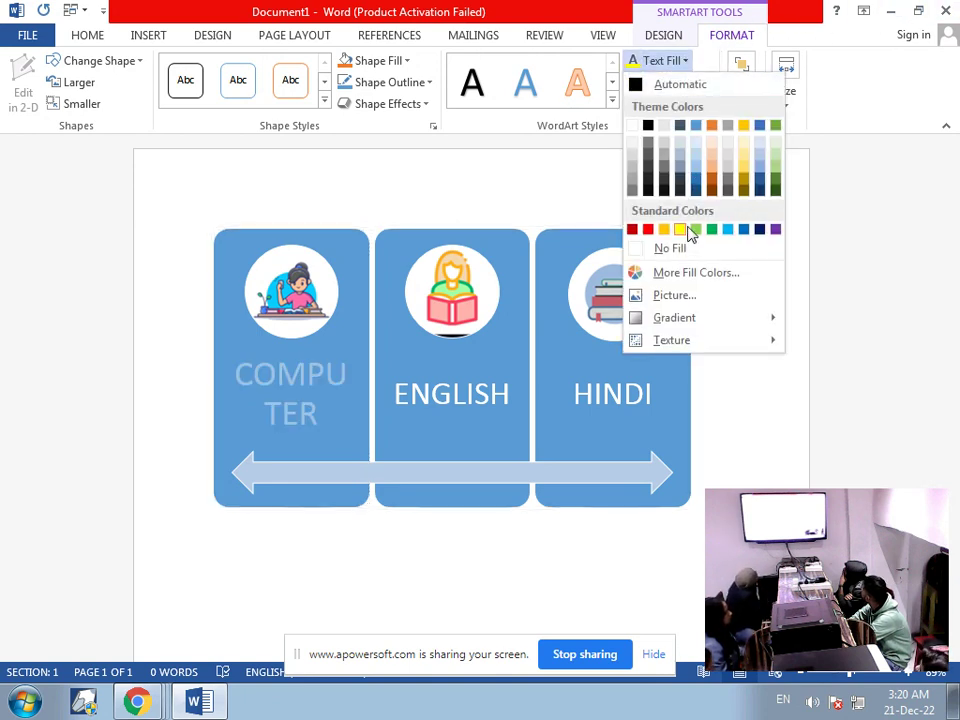
# Keep COMPUTER filled yellow and give it a red text outline
pyautogui.click(679, 230)
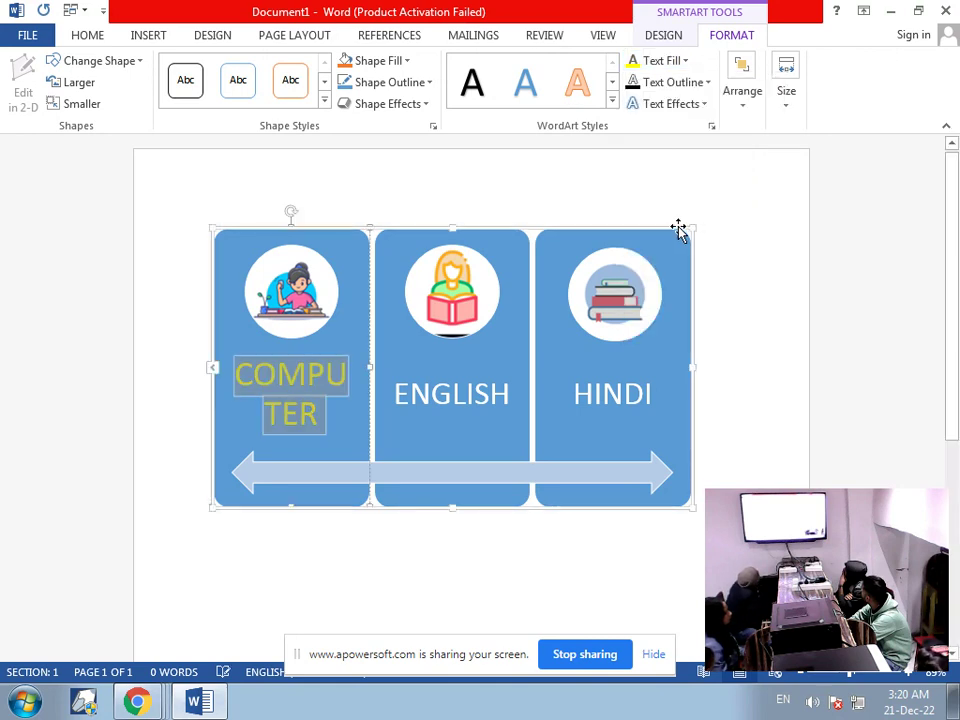
pyautogui.click(708, 83)
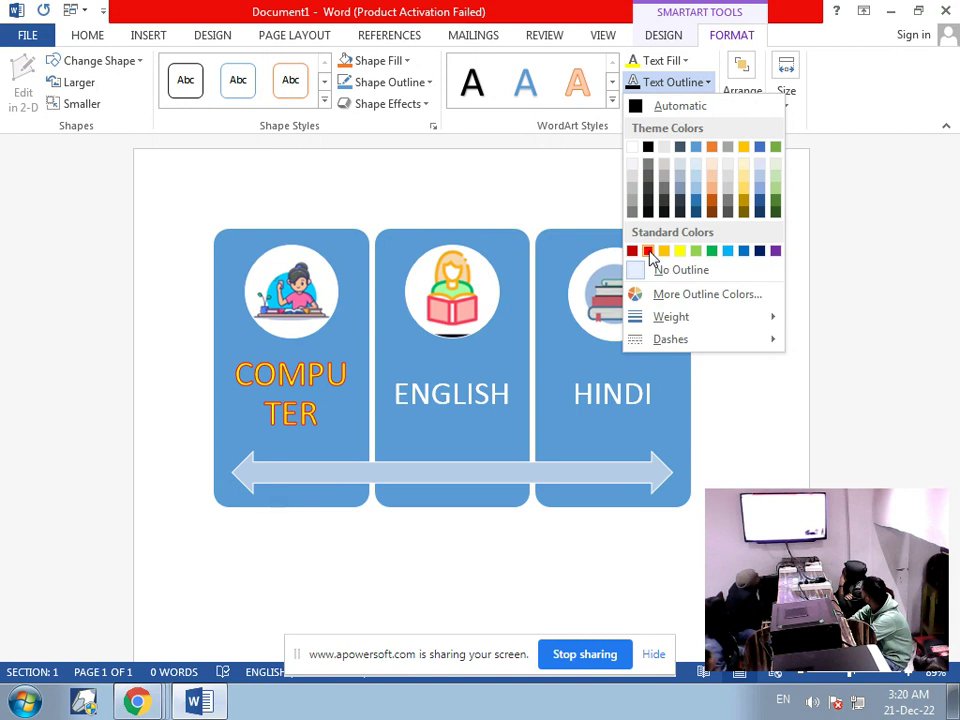
pyautogui.click(648, 251)
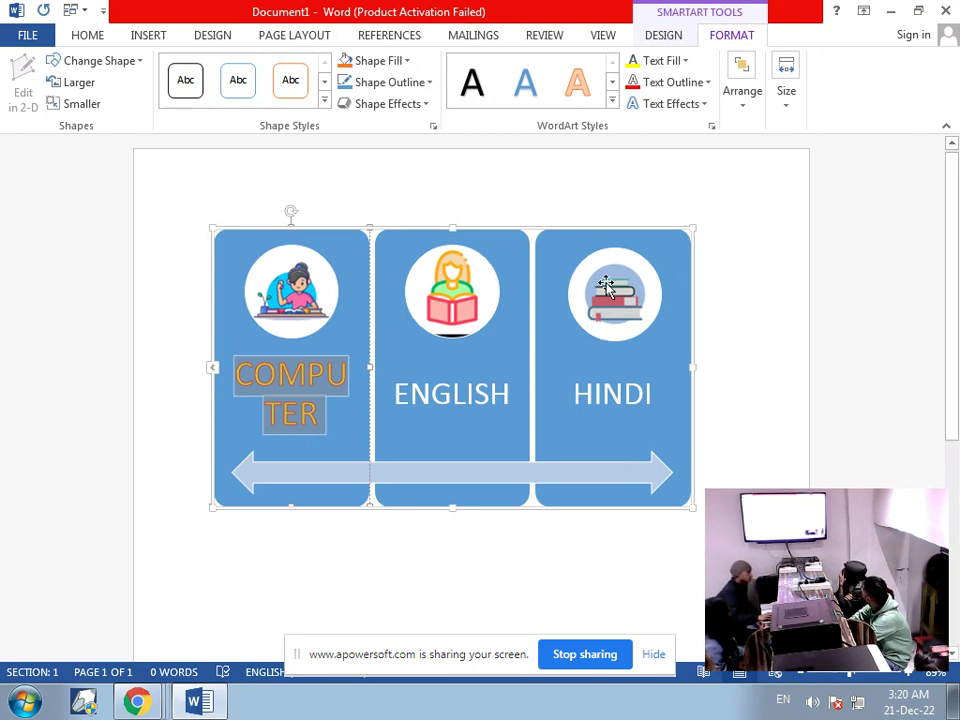
# Apply the Triangle Up transform text effect to the COMPUTER label
pyautogui.click(688, 104)
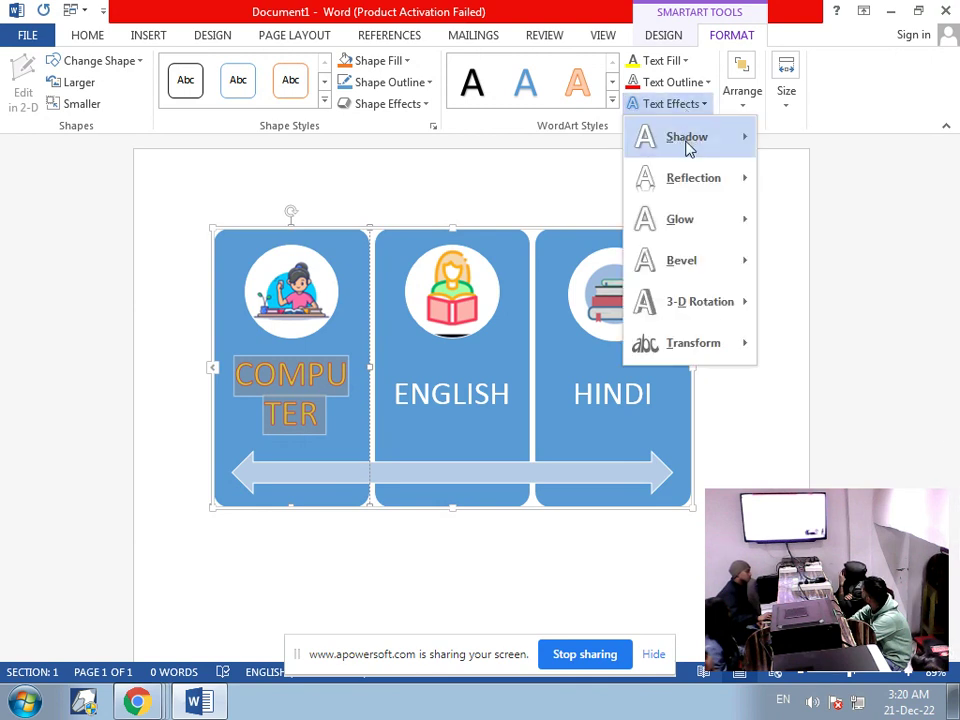
pyautogui.moveTo(720, 352)
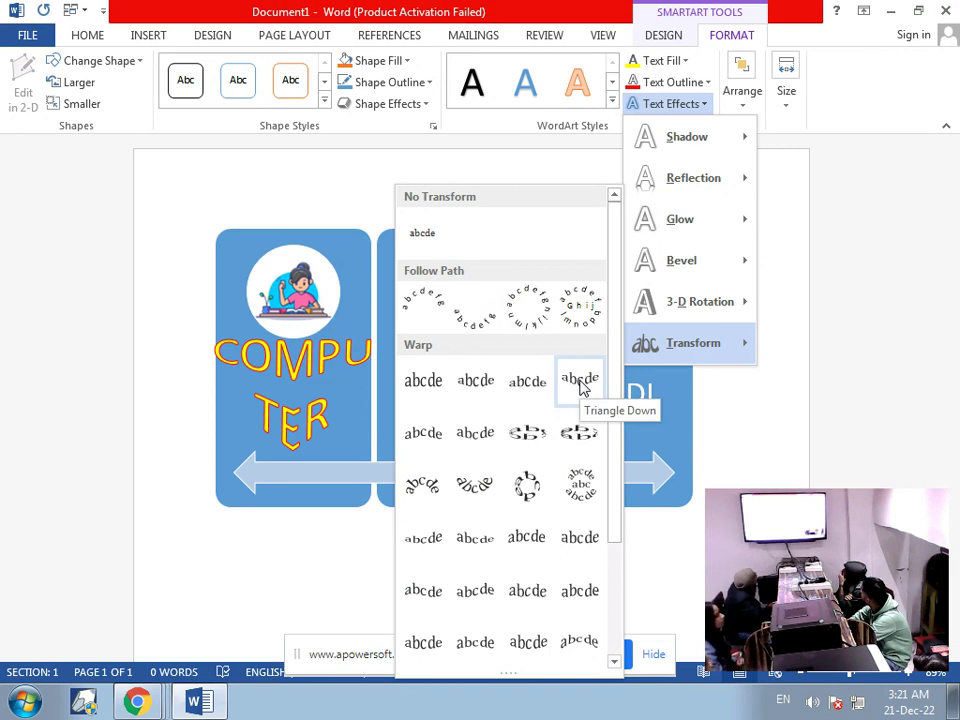
pyautogui.click(533, 398)
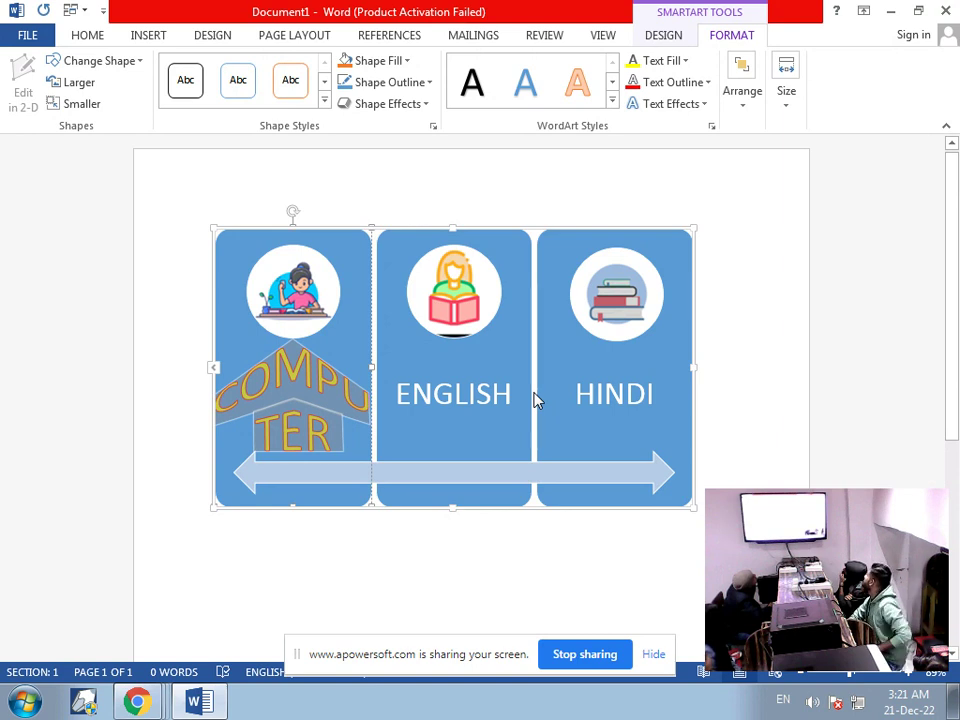
pyautogui.click(456, 422)
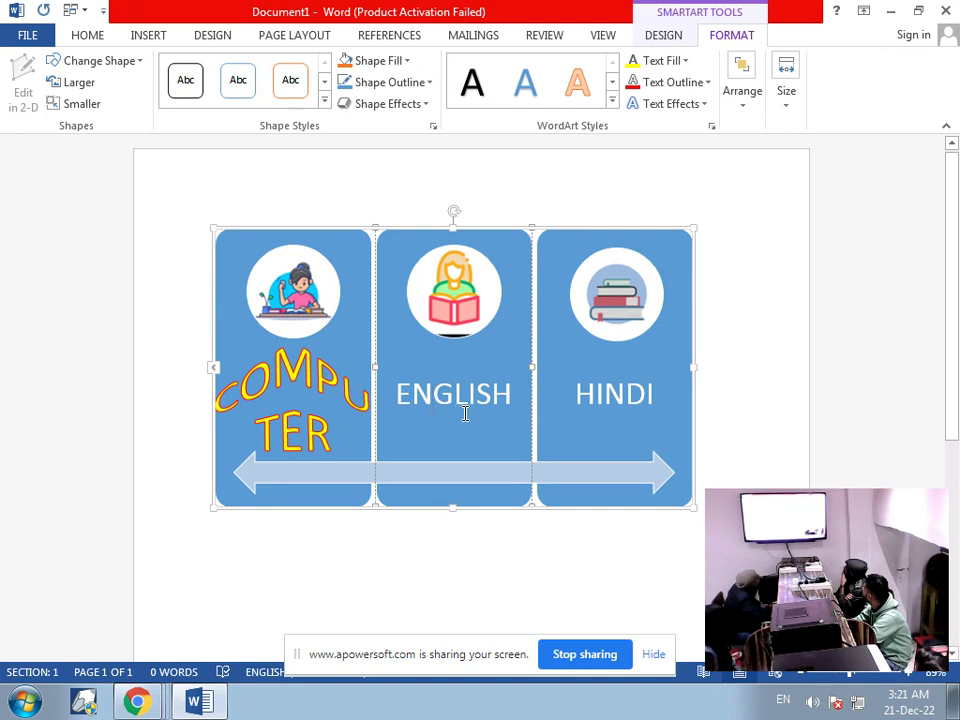
# Make the ENGLISH label yellow with a red text outline
pyautogui.doubleClick(465, 413)
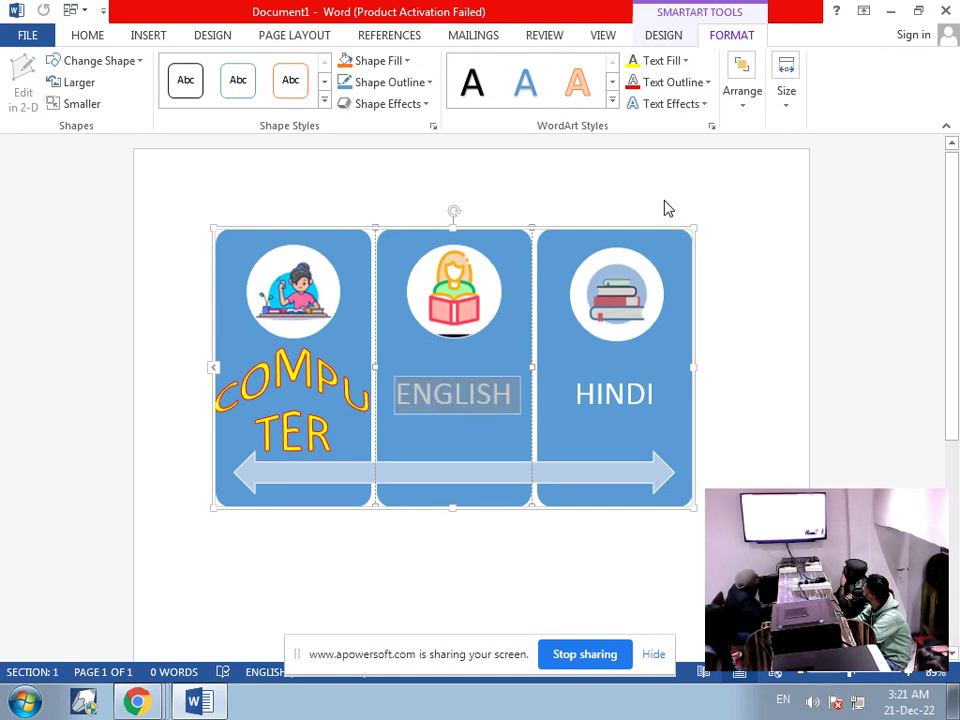
pyautogui.click(683, 62)
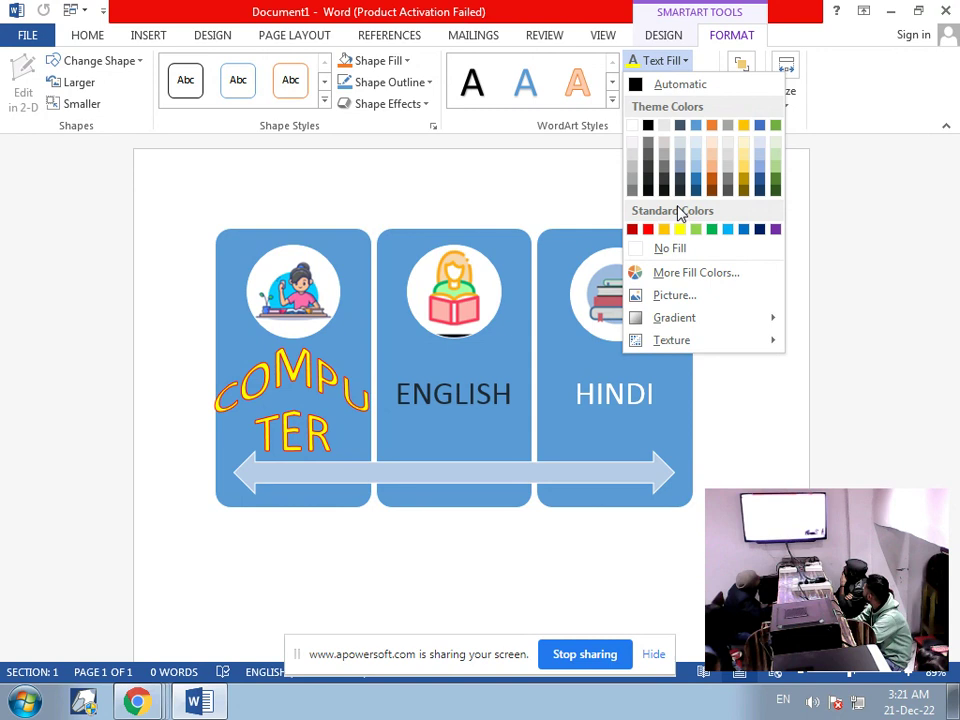
pyautogui.click(681, 231)
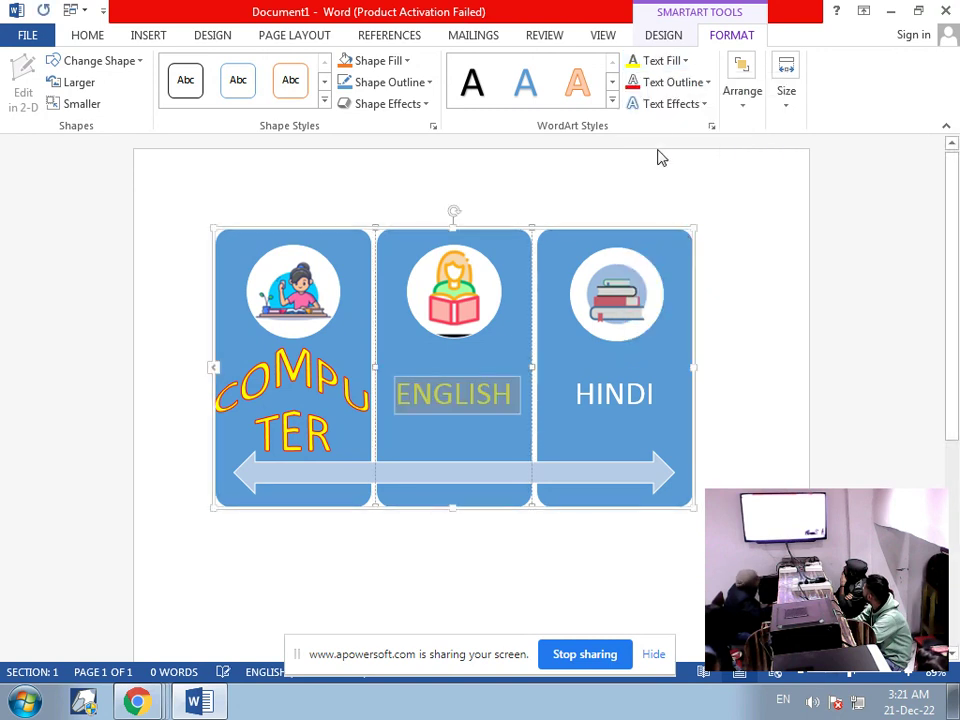
pyautogui.click(665, 84)
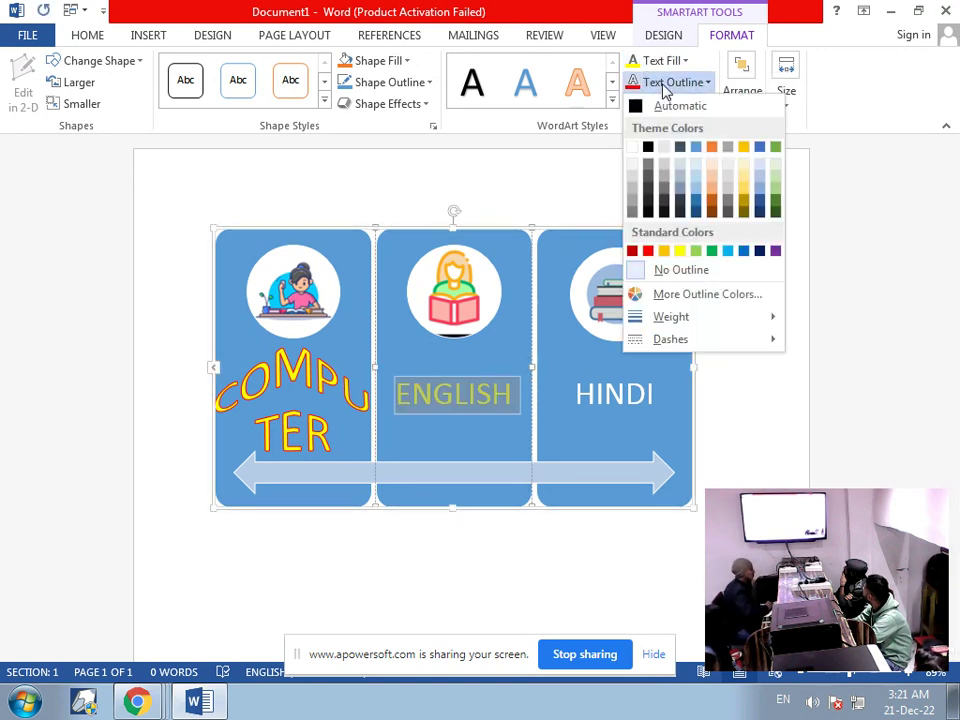
pyautogui.click(649, 251)
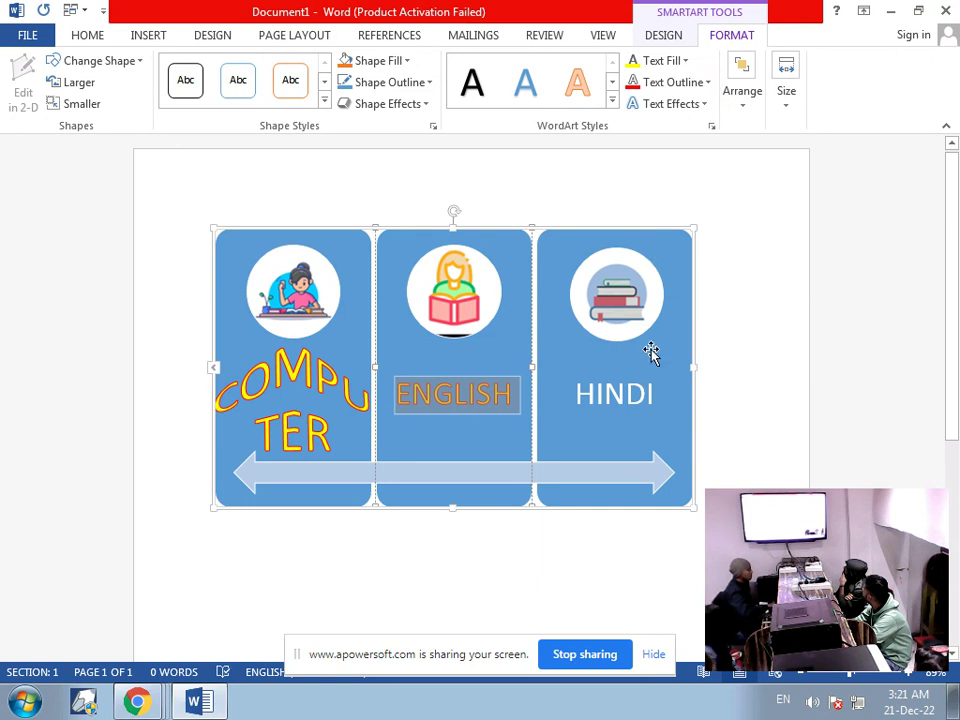
# Make the HINDI label yellow with a red text outline
pyautogui.click(631, 394)
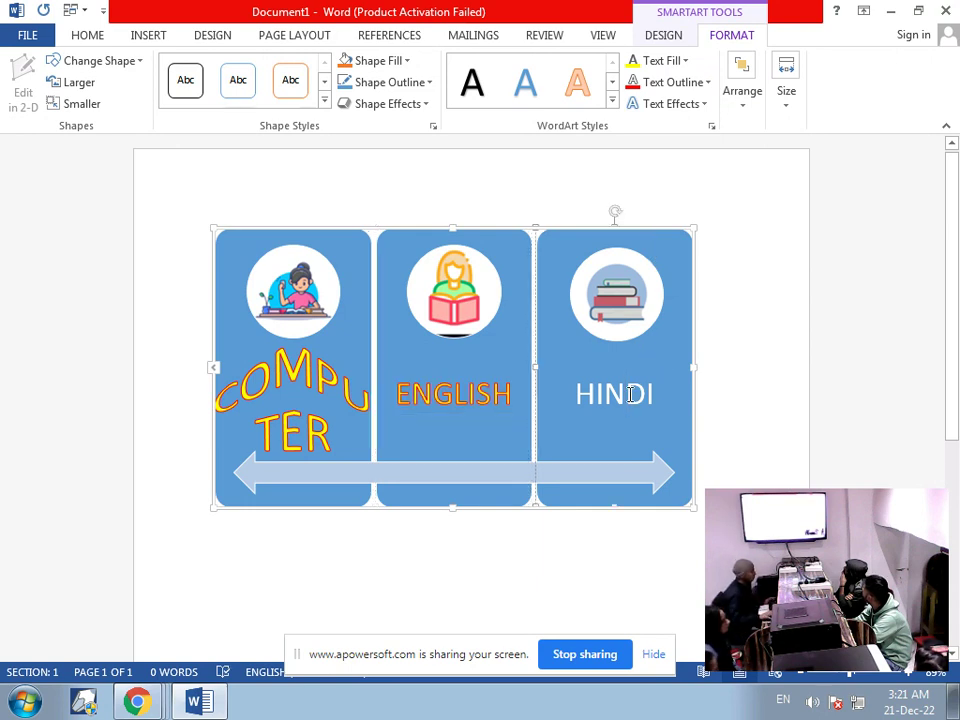
pyautogui.doubleClick(630, 394)
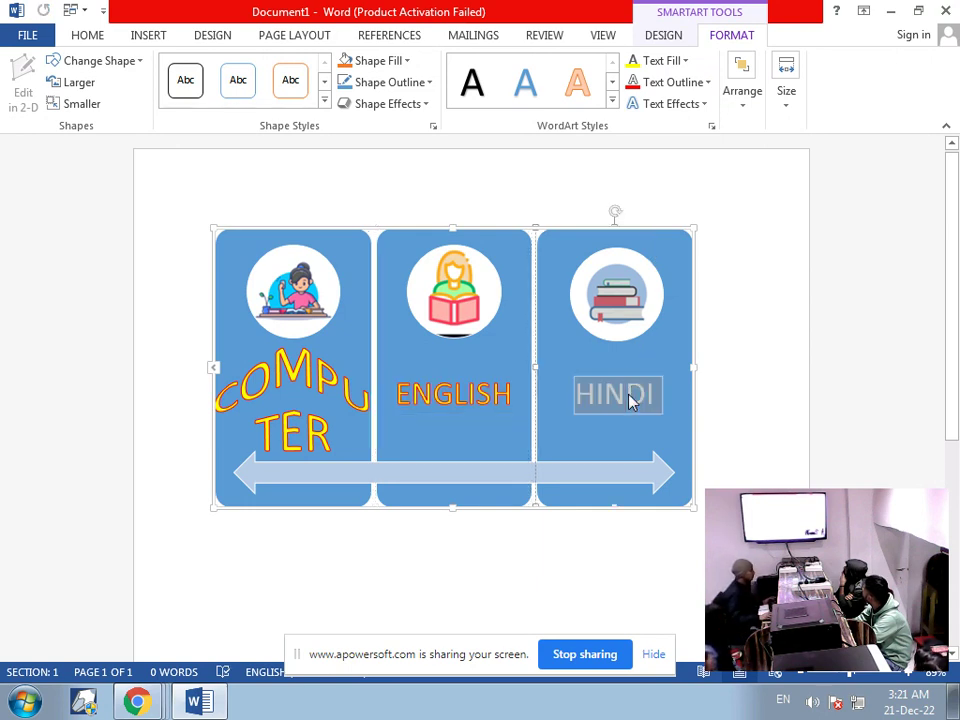
pyautogui.click(683, 61)
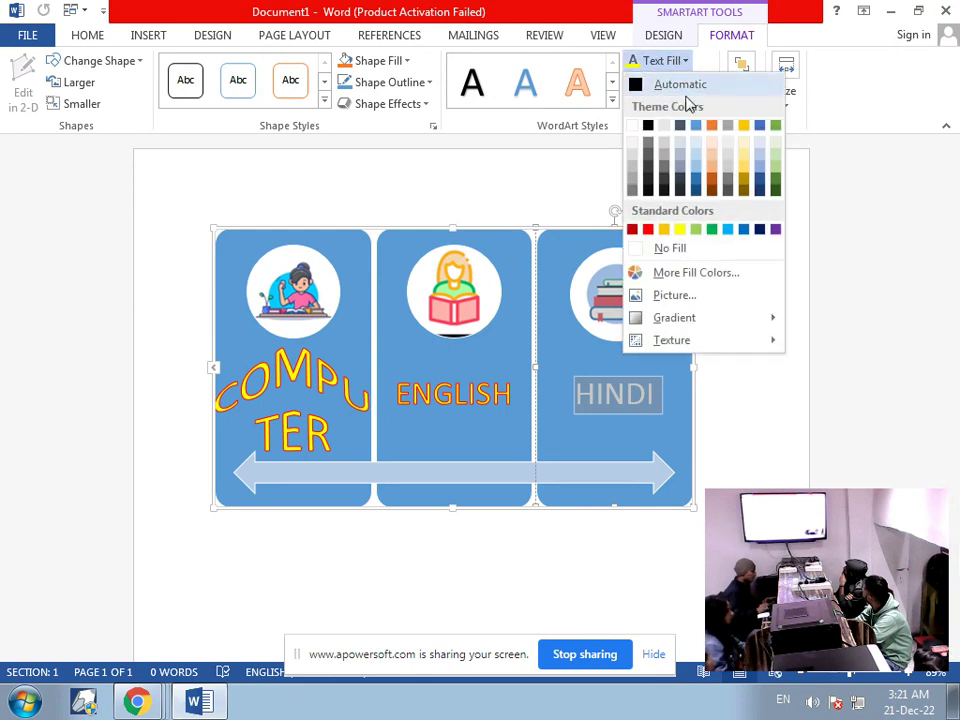
pyautogui.click(680, 229)
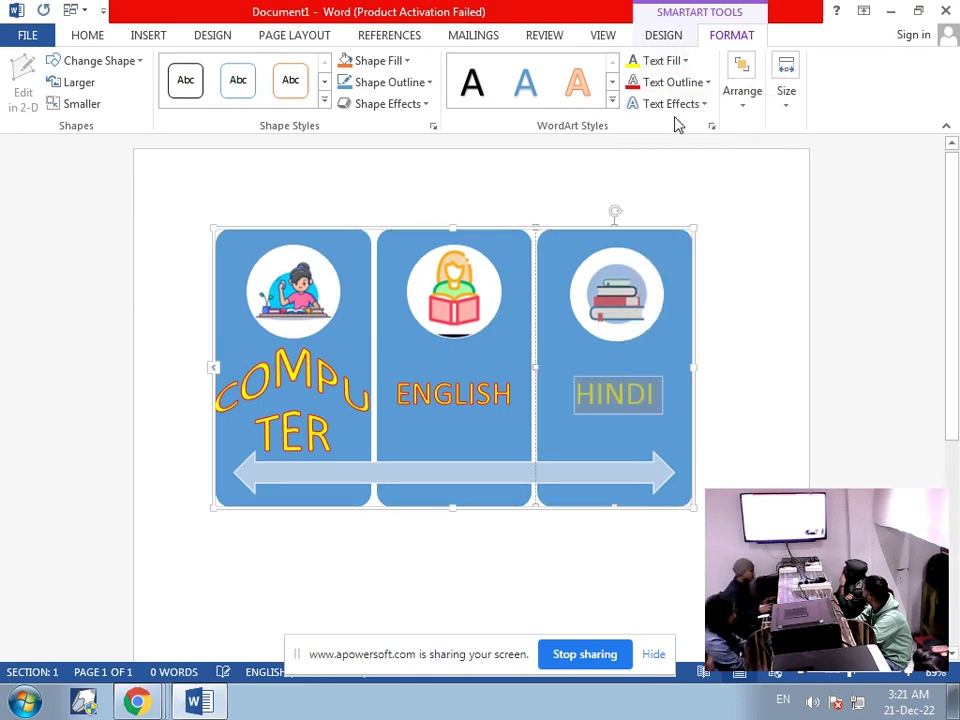
pyautogui.click(686, 61)
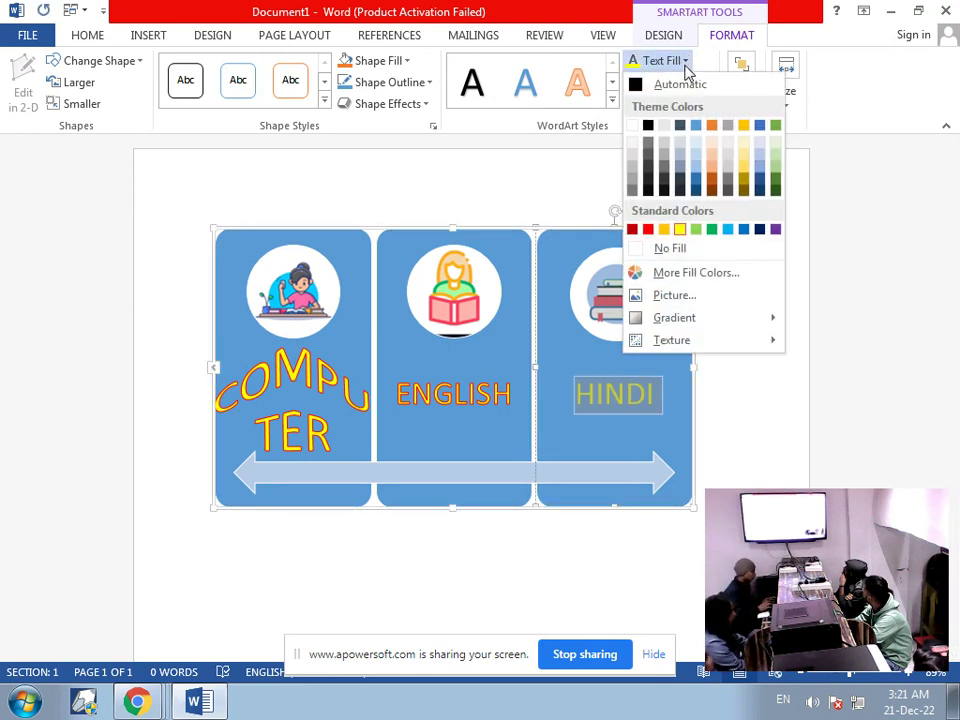
pyautogui.click(680, 229)
pyautogui.click(681, 81)
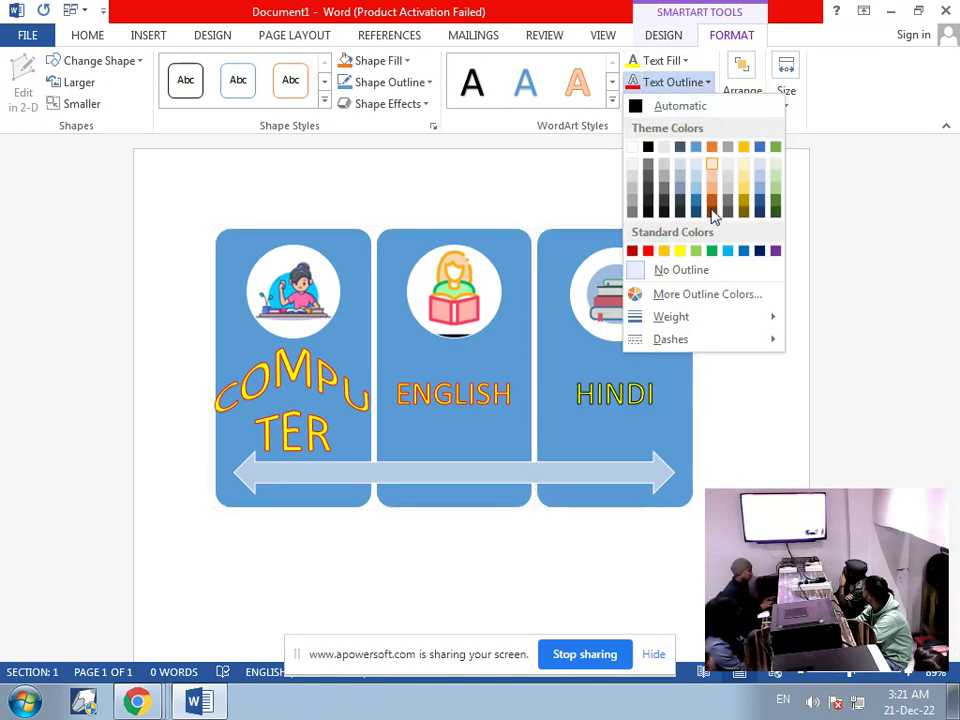
pyautogui.click(648, 251)
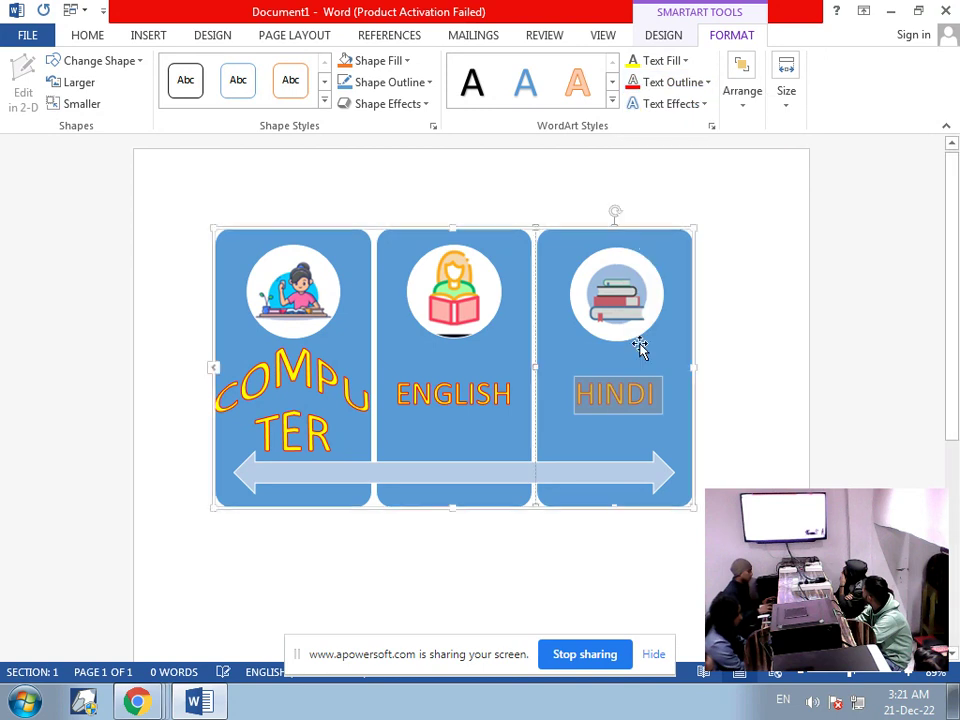
pyautogui.click(596, 445)
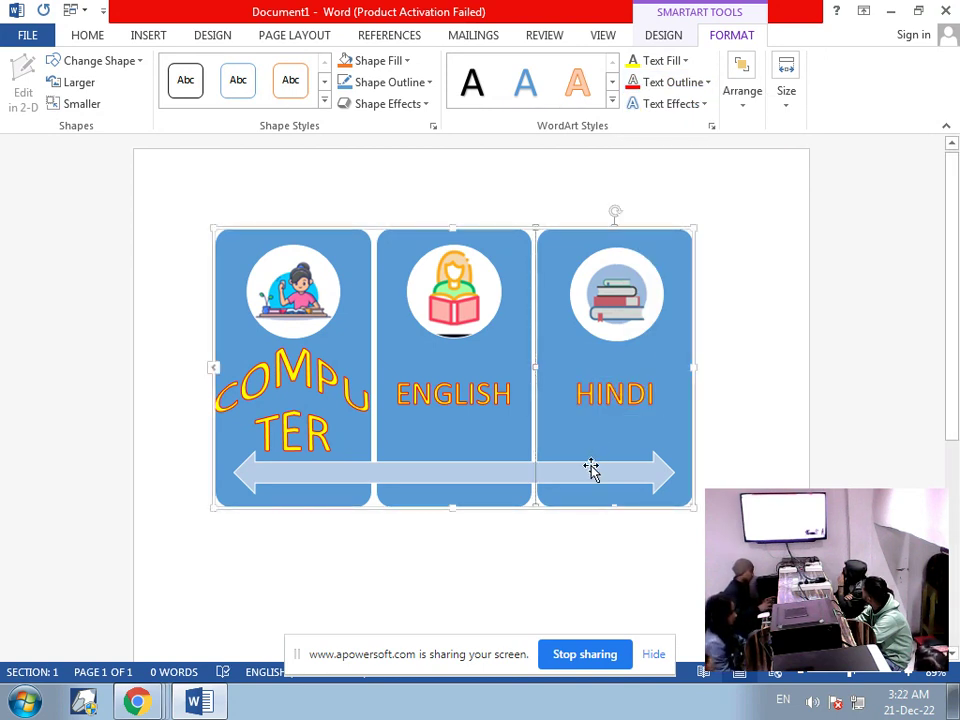
# Pause and resume the Apowersoft screen recording, then return to Word
pyautogui.moveTo(137, 701)
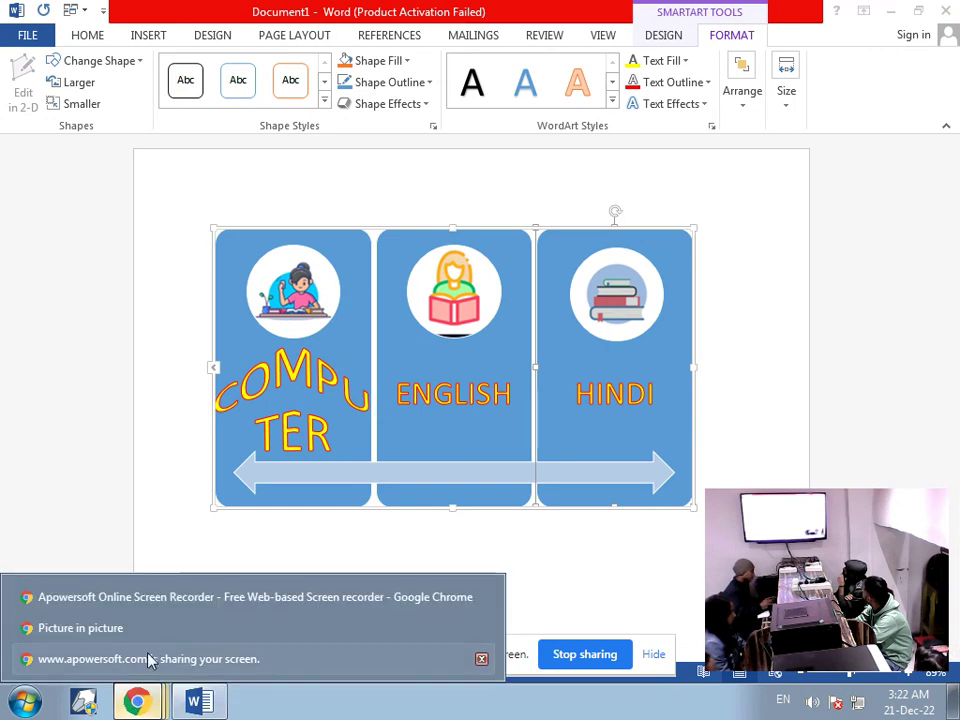
pyautogui.click(178, 600)
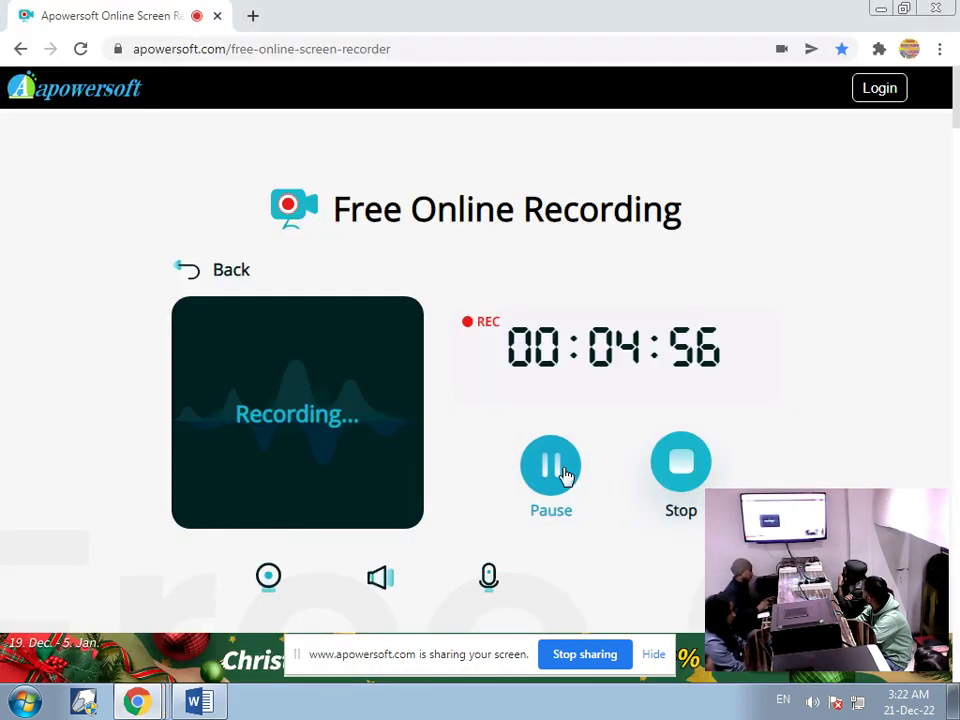
pyautogui.click(196, 703)
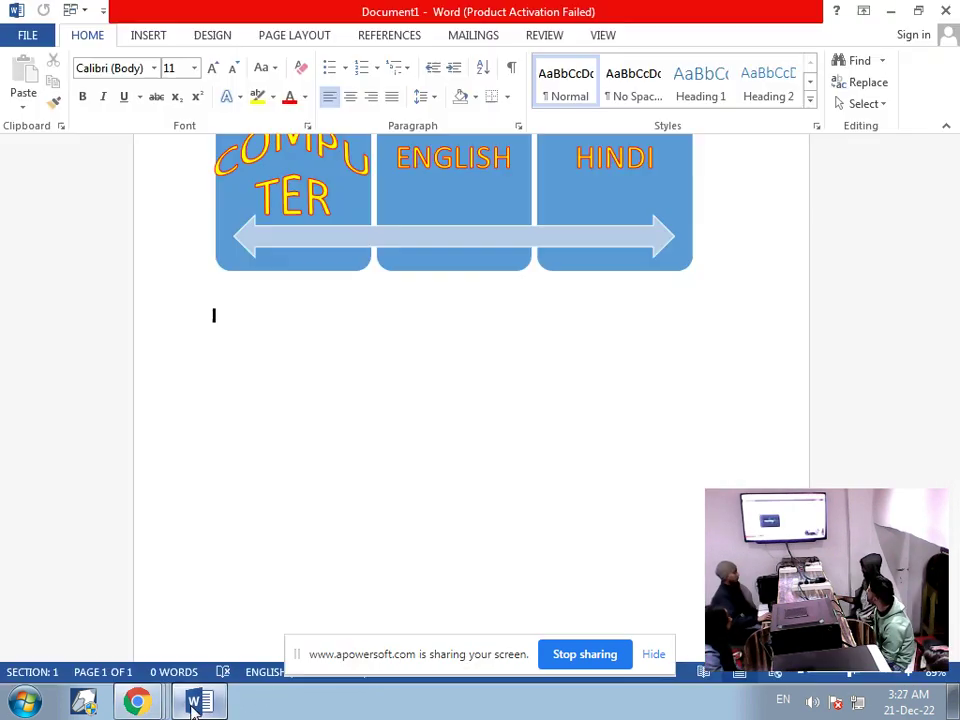
pyautogui.moveTo(158, 690)
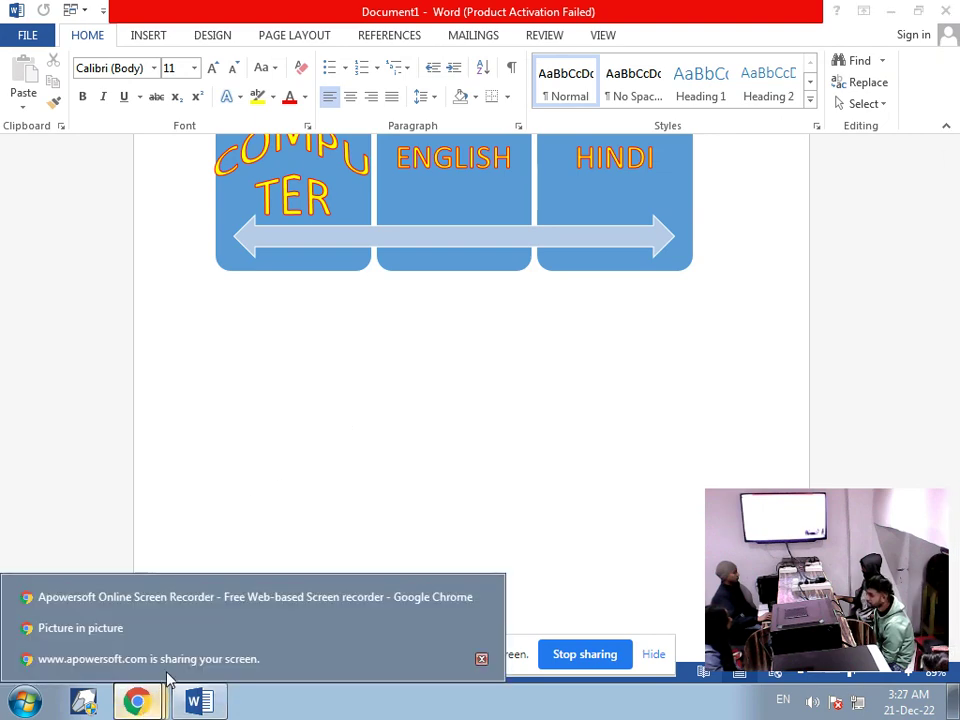
pyautogui.click(233, 596)
pyautogui.click(541, 480)
pyautogui.click(541, 483)
pyautogui.click(197, 702)
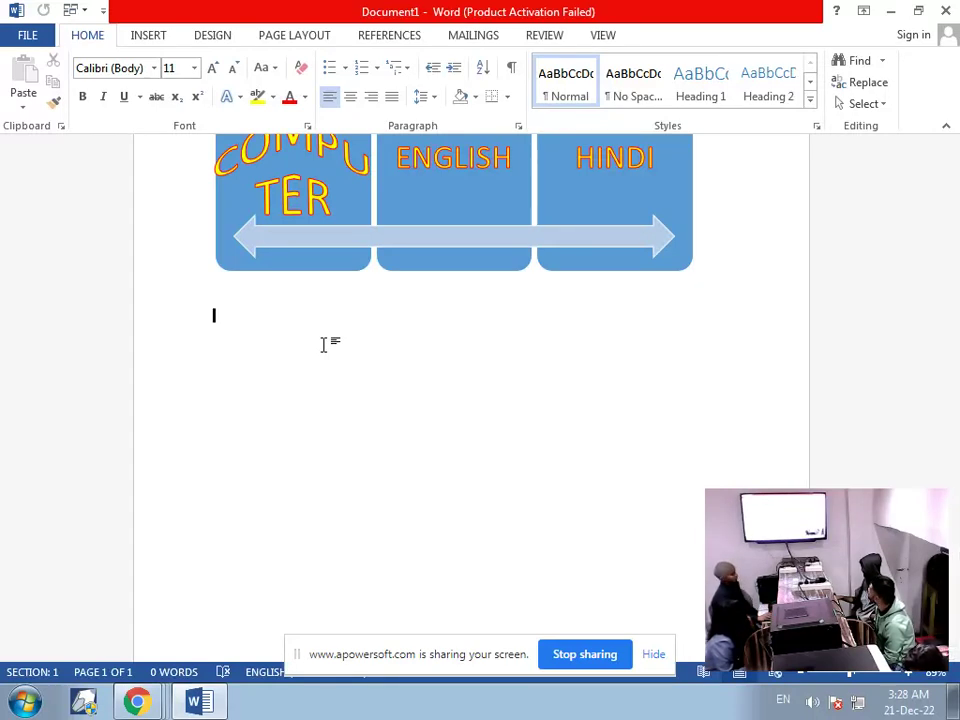
# Check the screen recorder window again and switch back to the Word document
pyautogui.click(137, 700)
pyautogui.click(184, 597)
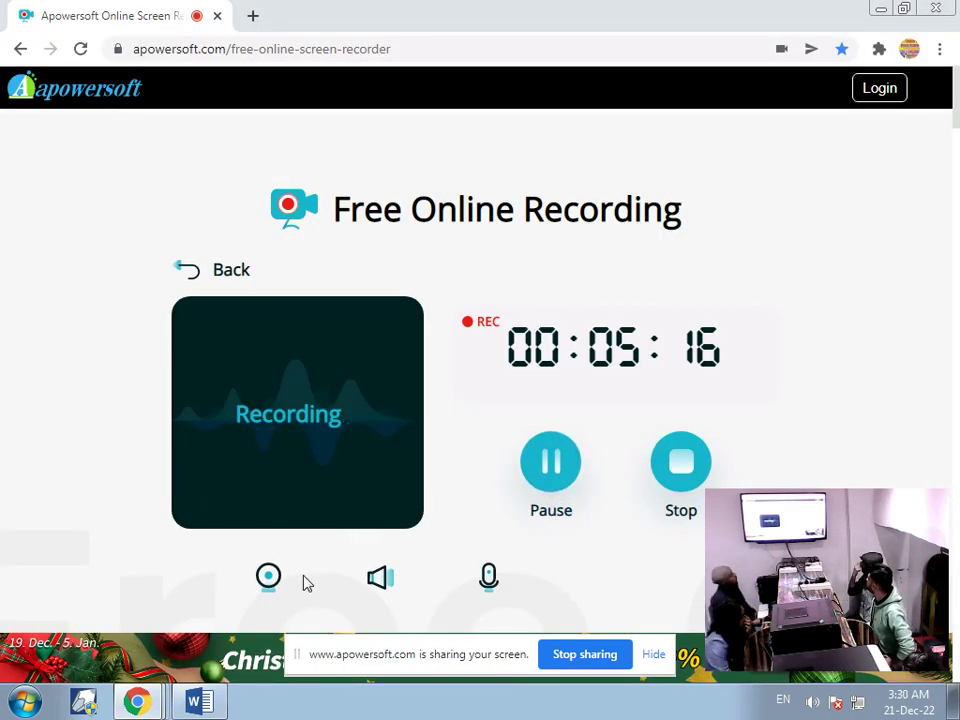
pyautogui.click(198, 702)
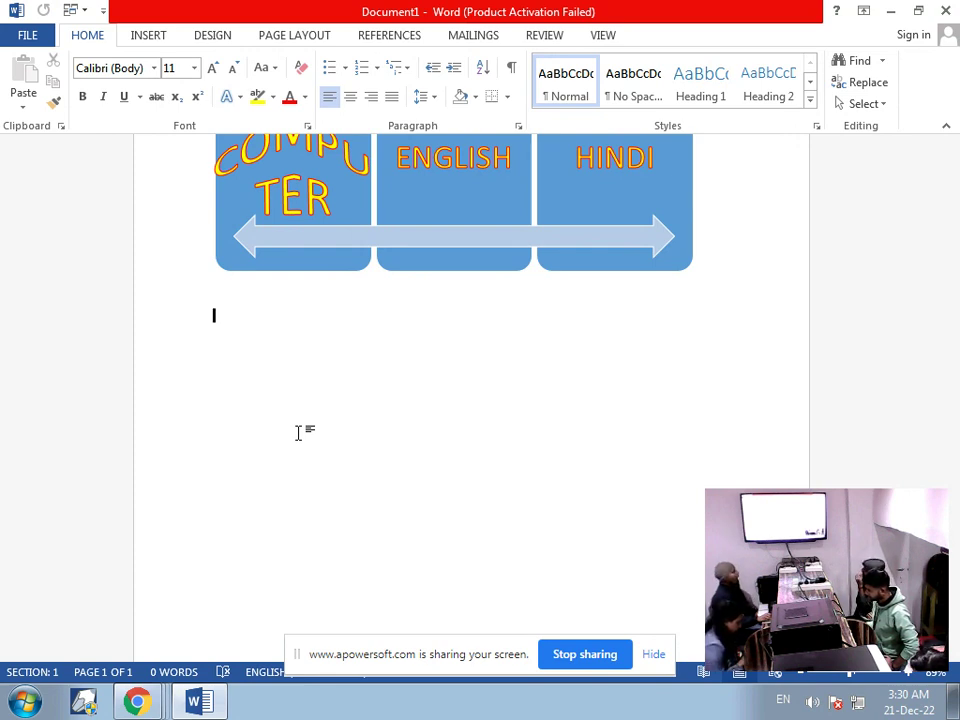
# Preview the Insert tab's WordArt styles, close them unused, then start typing the heading text
pyautogui.click(130, 38)
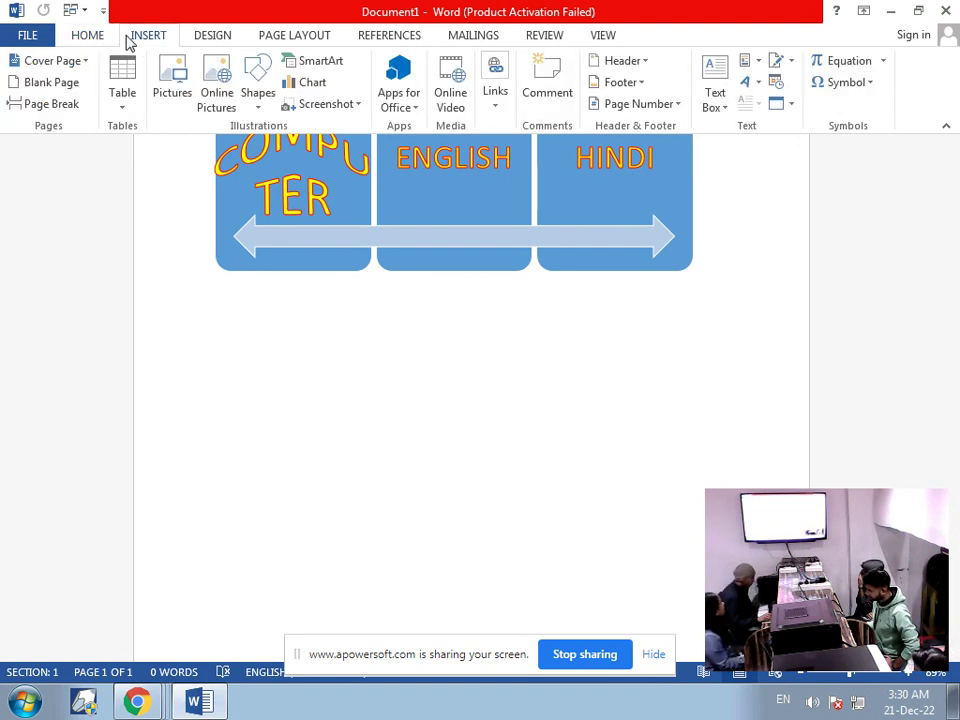
pyautogui.click(758, 84)
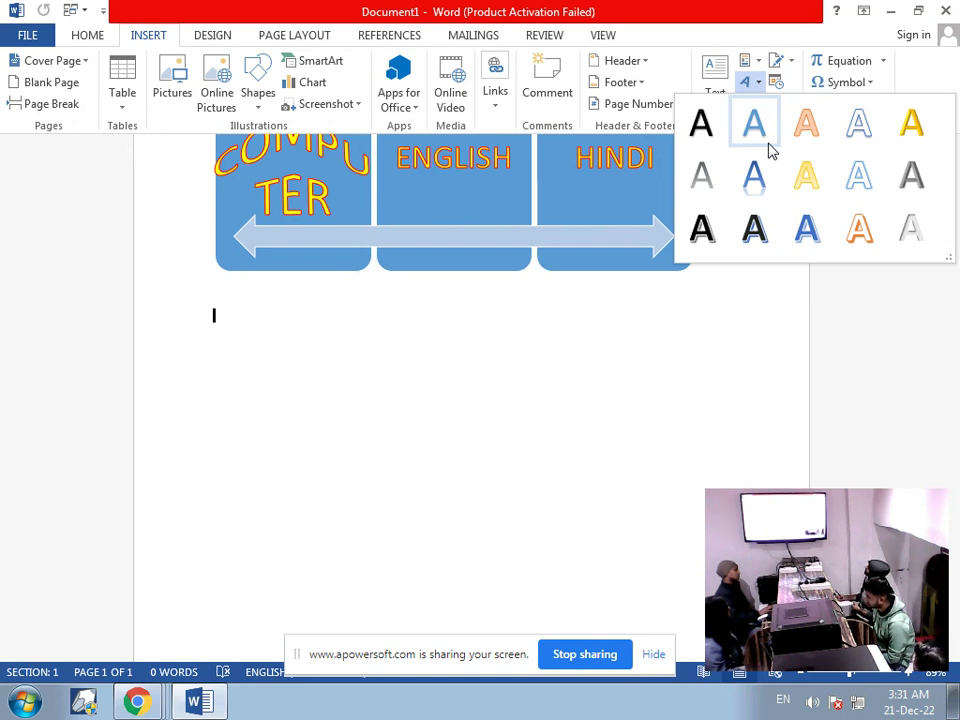
pyautogui.click(541, 393)
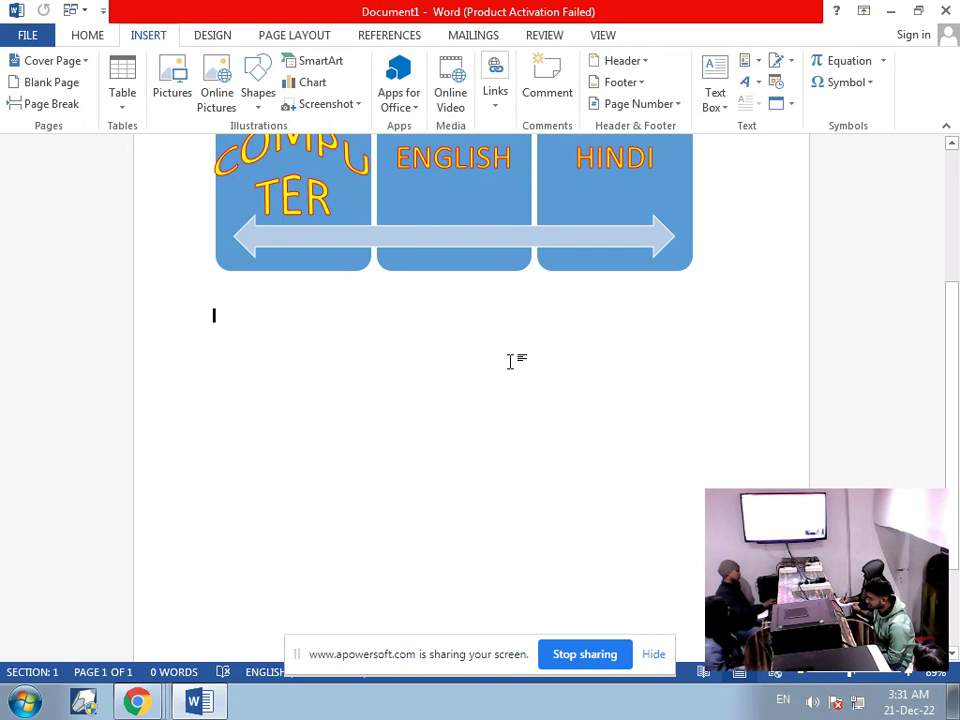
pyautogui.write('cP')
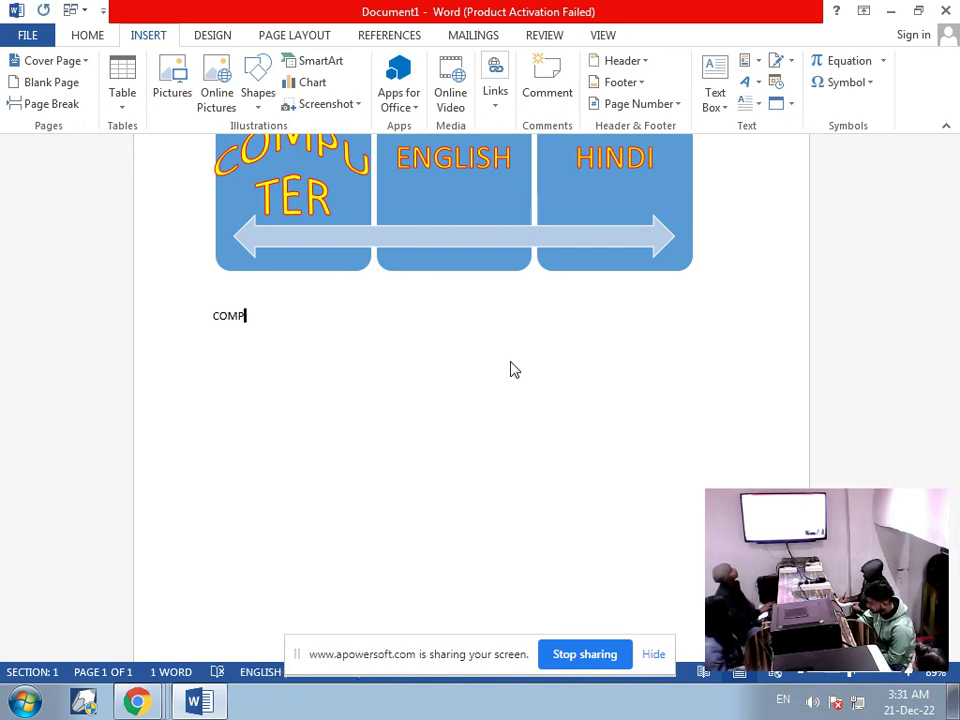
pyautogui.write('C')
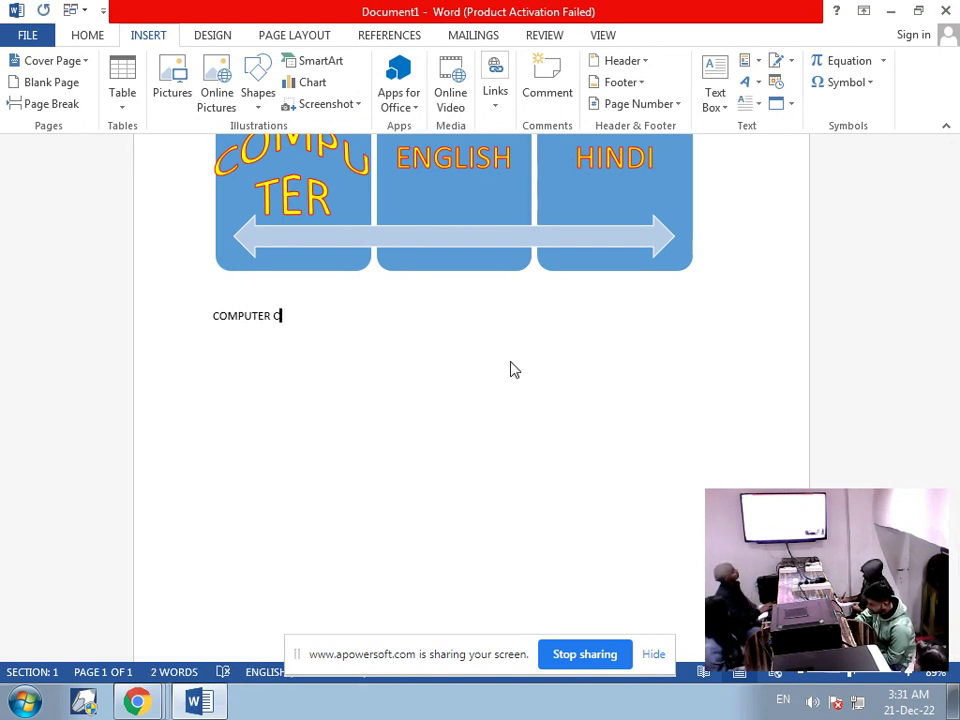
pyautogui.write('LASSES')
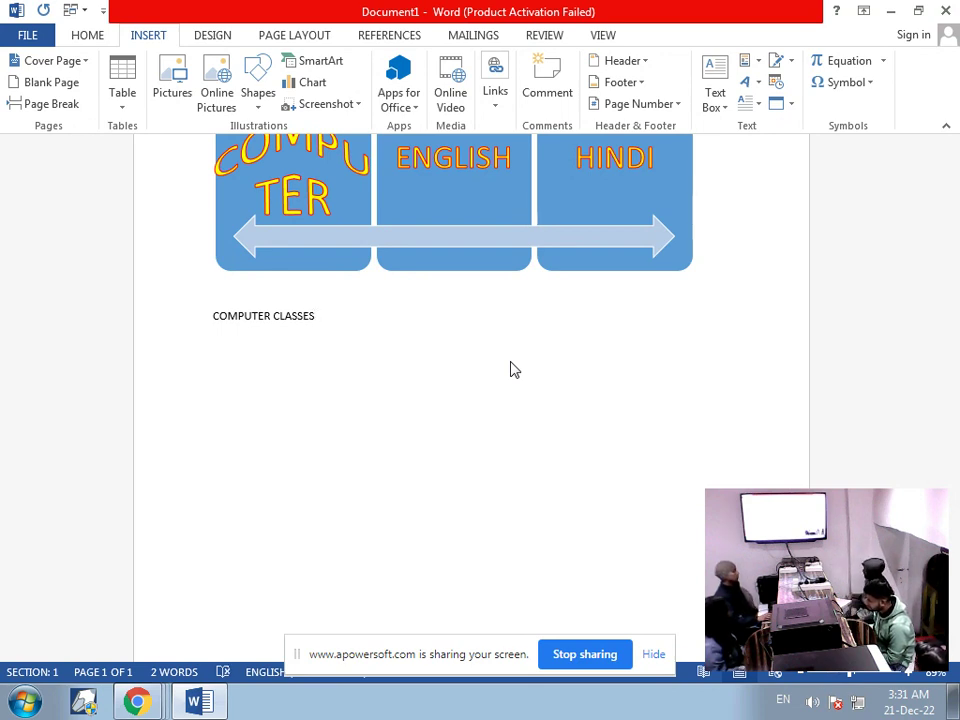
# Select the typed COMPUTER CLASSES line and bring up the Home tab's font size list
pyautogui.moveTo(325, 327); pyautogui.dragTo(213, 327)
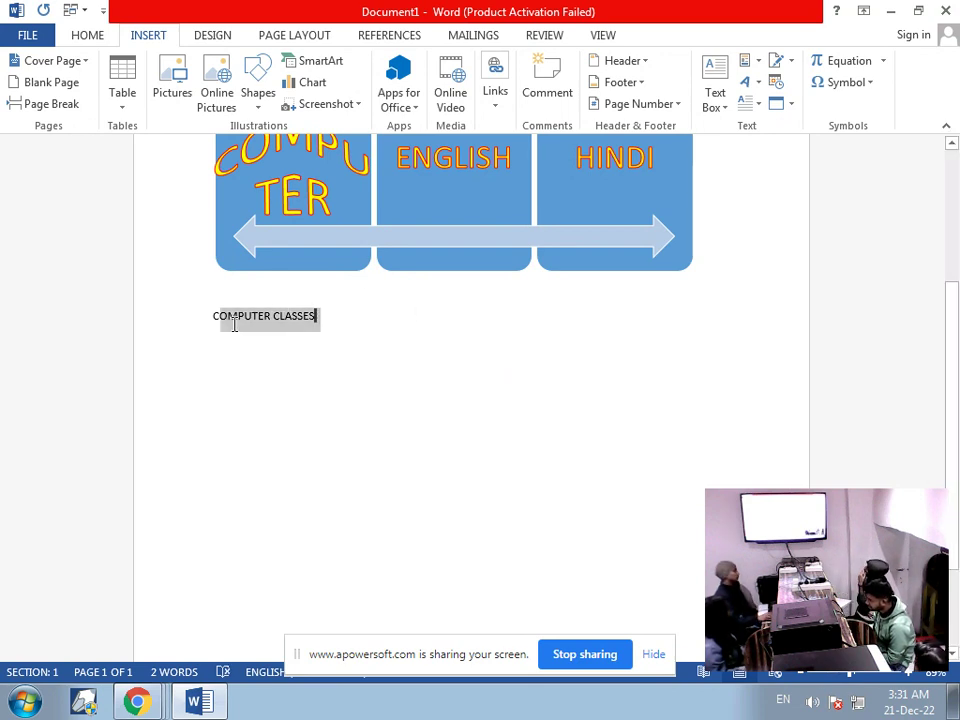
pyautogui.click(82, 38)
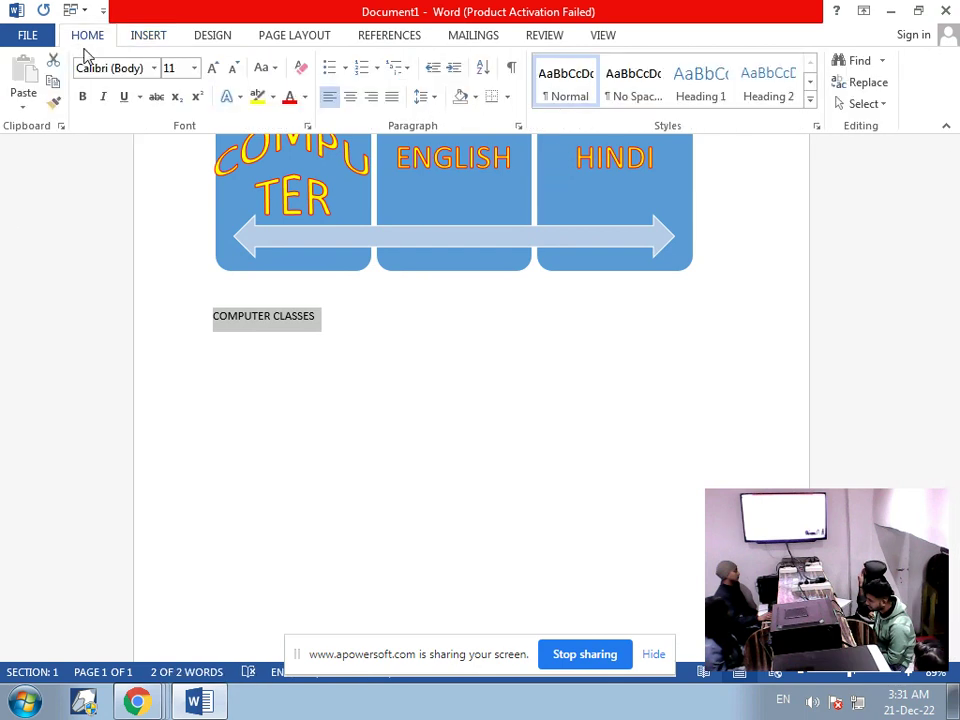
pyautogui.click(194, 68)
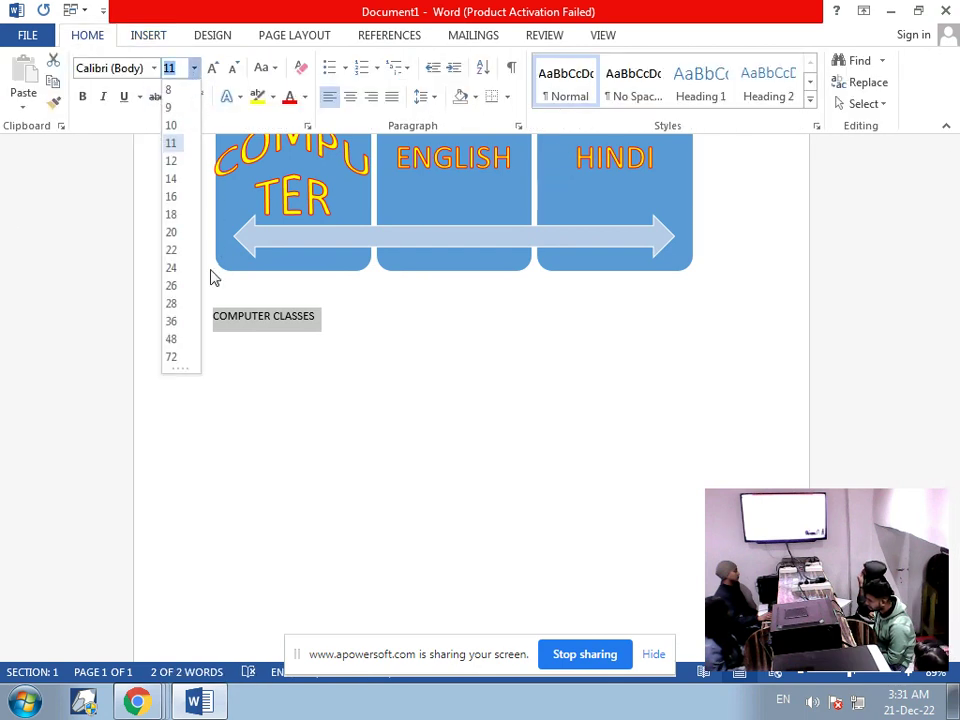
# Format COMPUTER CLASSES as 48 pt bold, then reselect the heading to check it
pyautogui.click(172, 339)
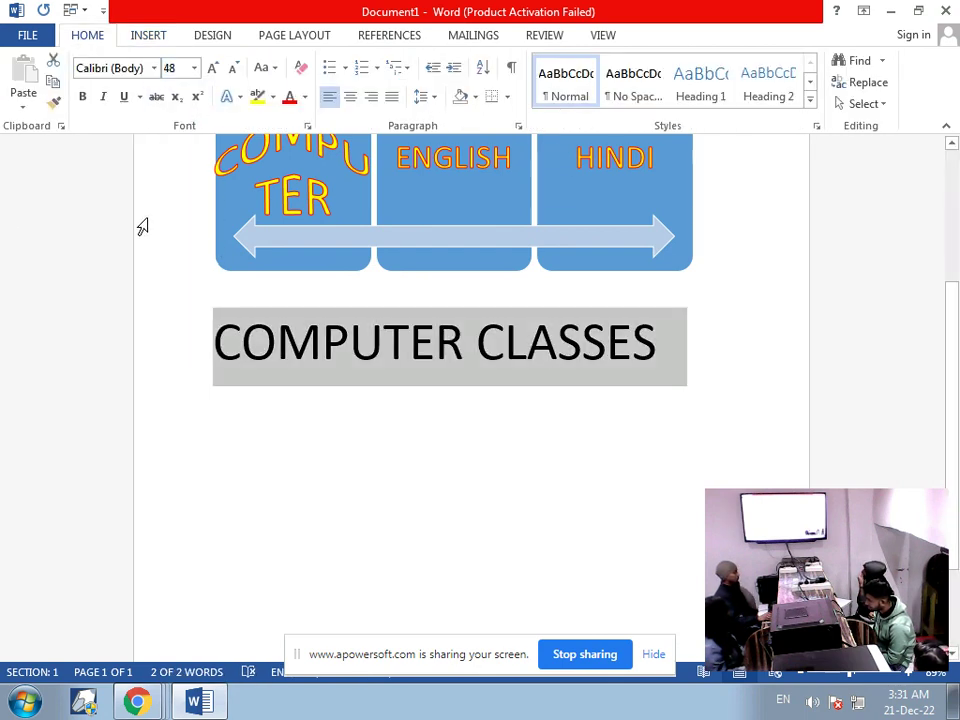
pyautogui.click(82, 97)
pyautogui.click(716, 362)
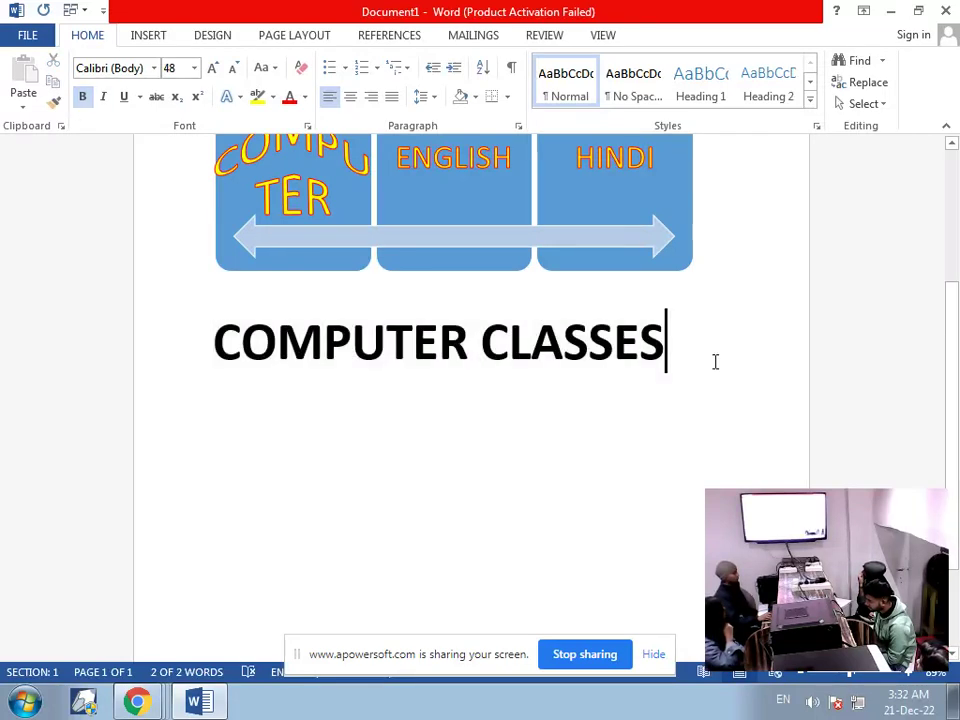
pyautogui.moveTo(701, 356); pyautogui.dragTo(380, 367)
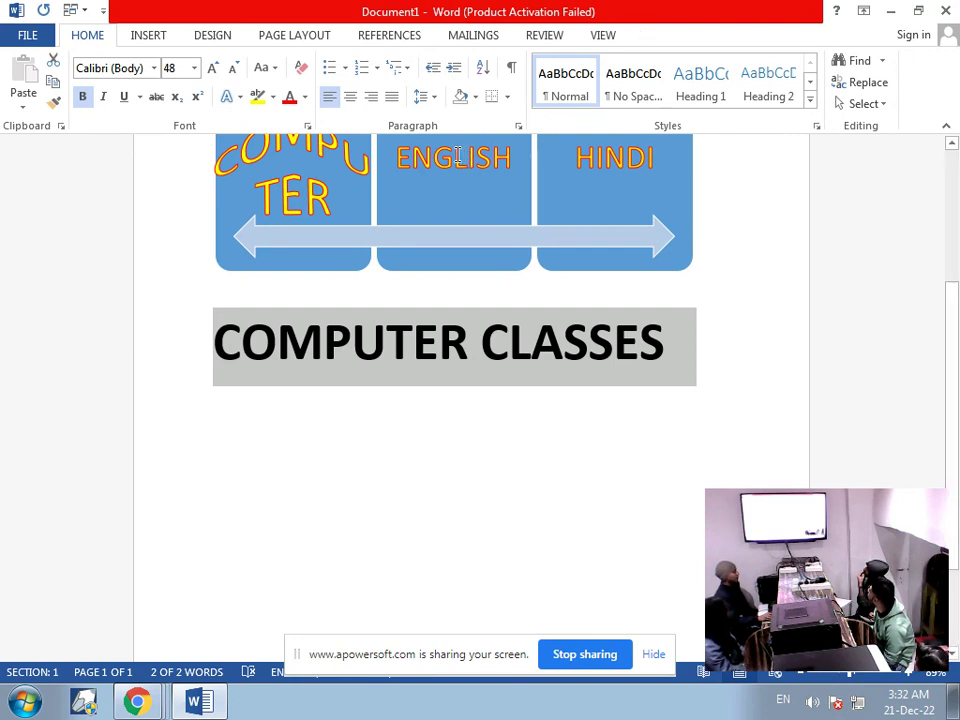
pyautogui.moveTo(951, 363); pyautogui.dragTo(949, 275)
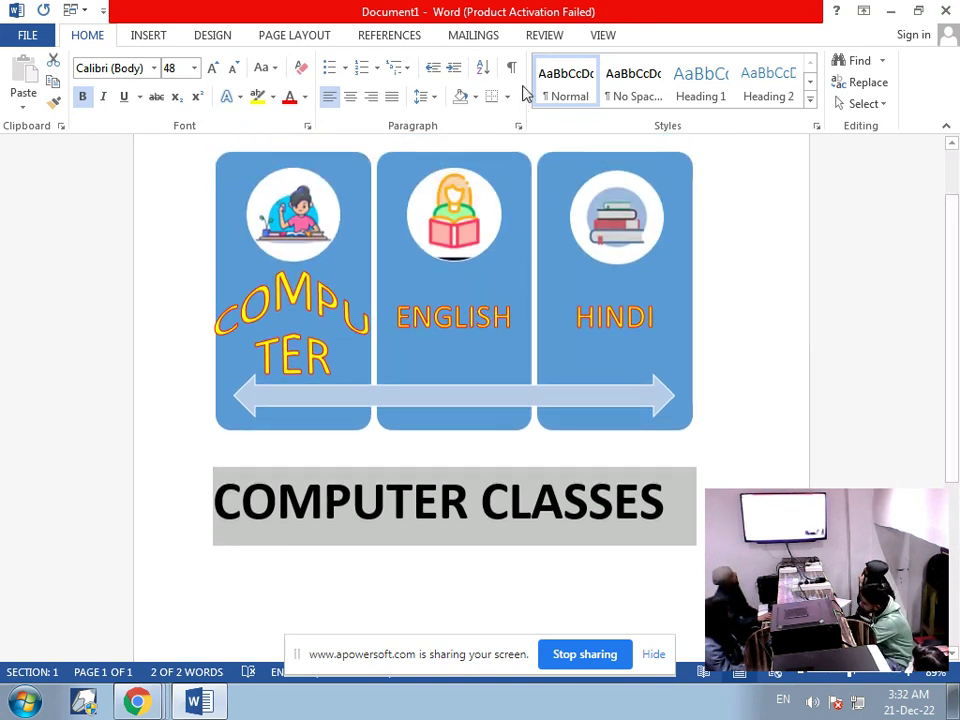
# Look over the SmartArt design options, then put the cursor at the end of the COMPUTER CLASSES heading
pyautogui.click(484, 321)
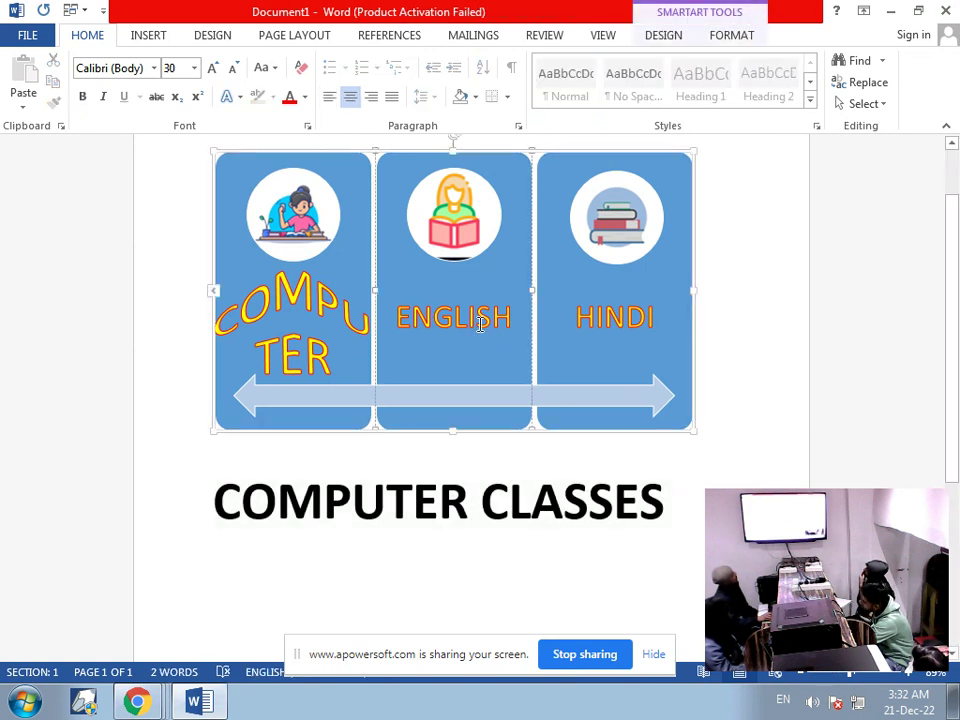
pyautogui.click(748, 37)
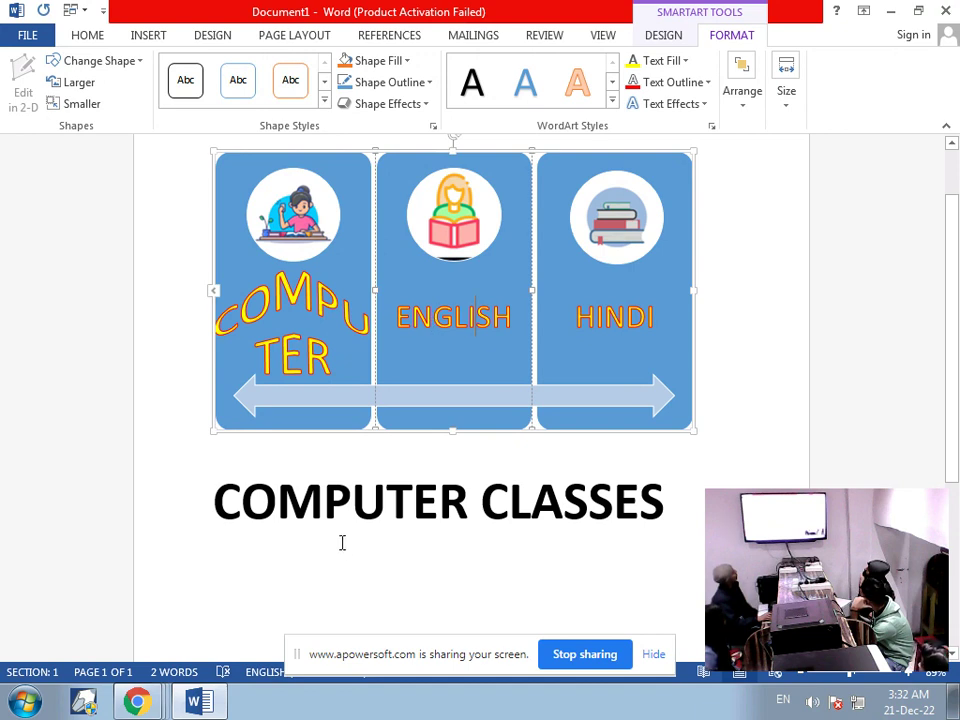
pyautogui.click(441, 507)
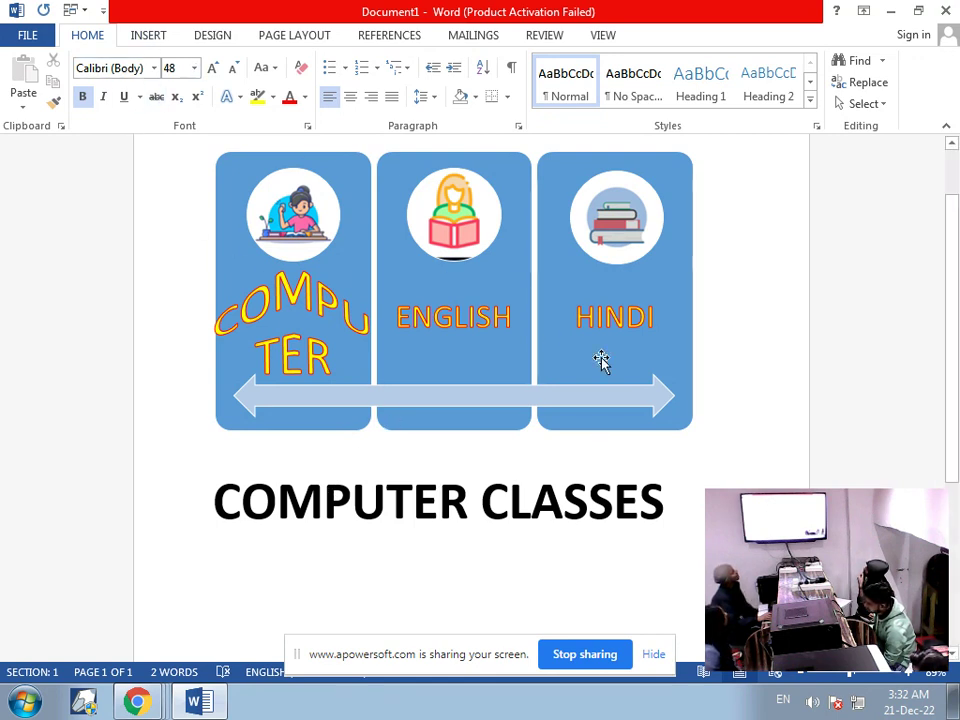
pyautogui.click(667, 476)
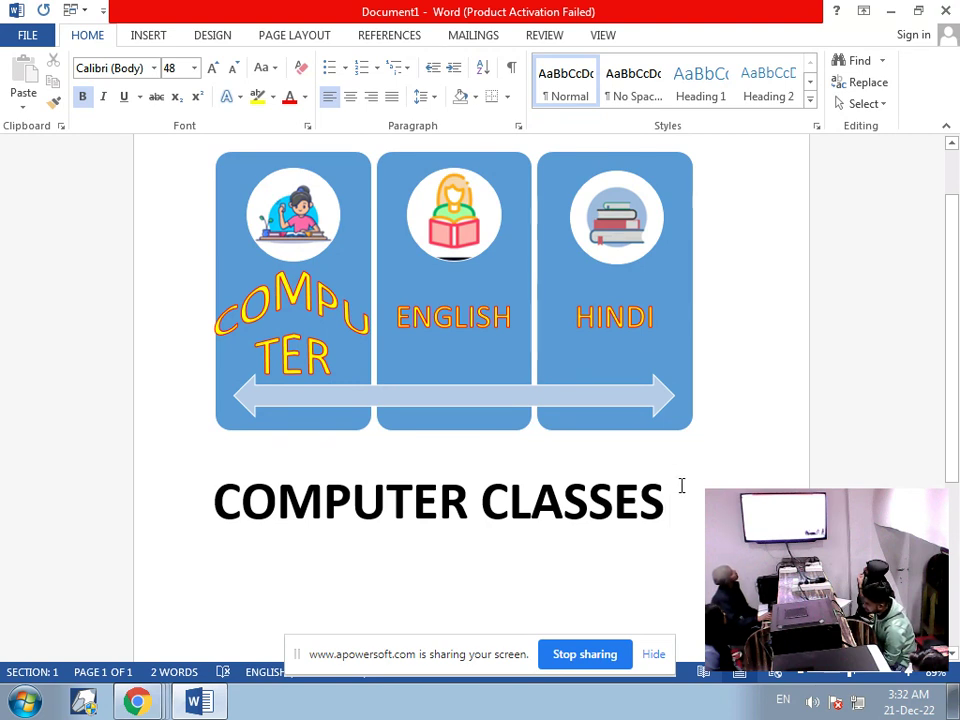
# On a new line below the heading, insert WordArt in the orange-outlined hard-shadow style
pyautogui.press('Return')
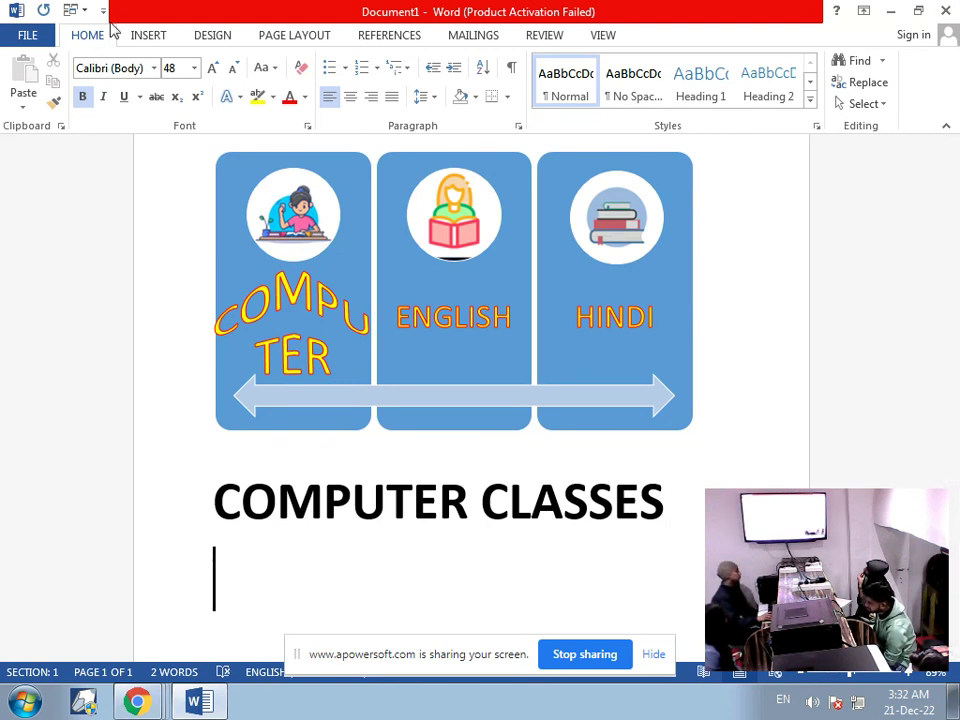
pyautogui.click(148, 35)
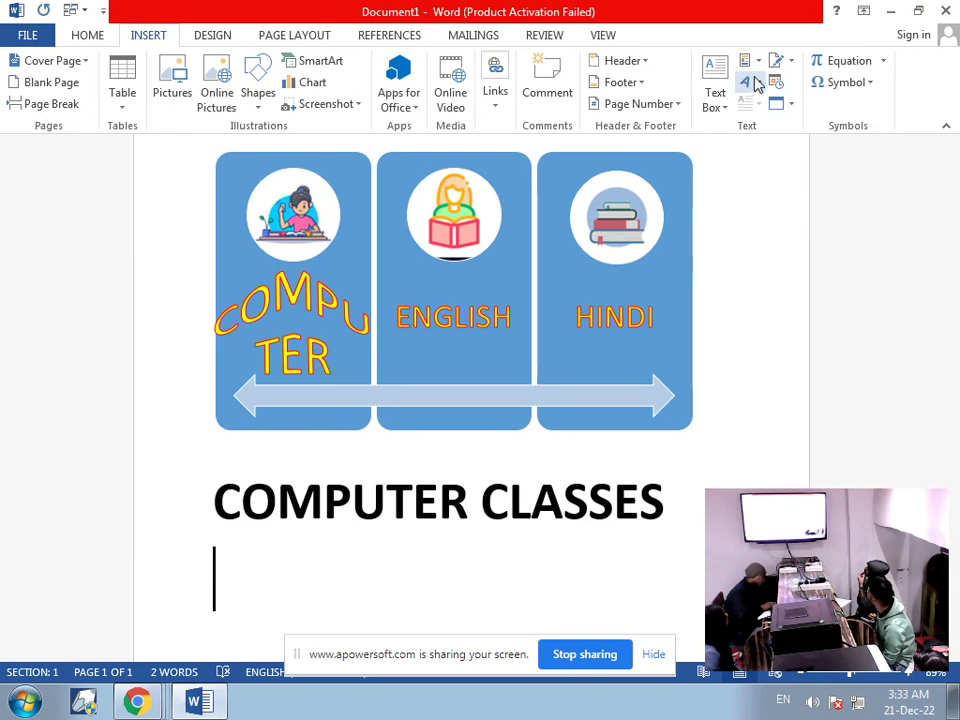
pyautogui.click(753, 82)
pyautogui.click(755, 84)
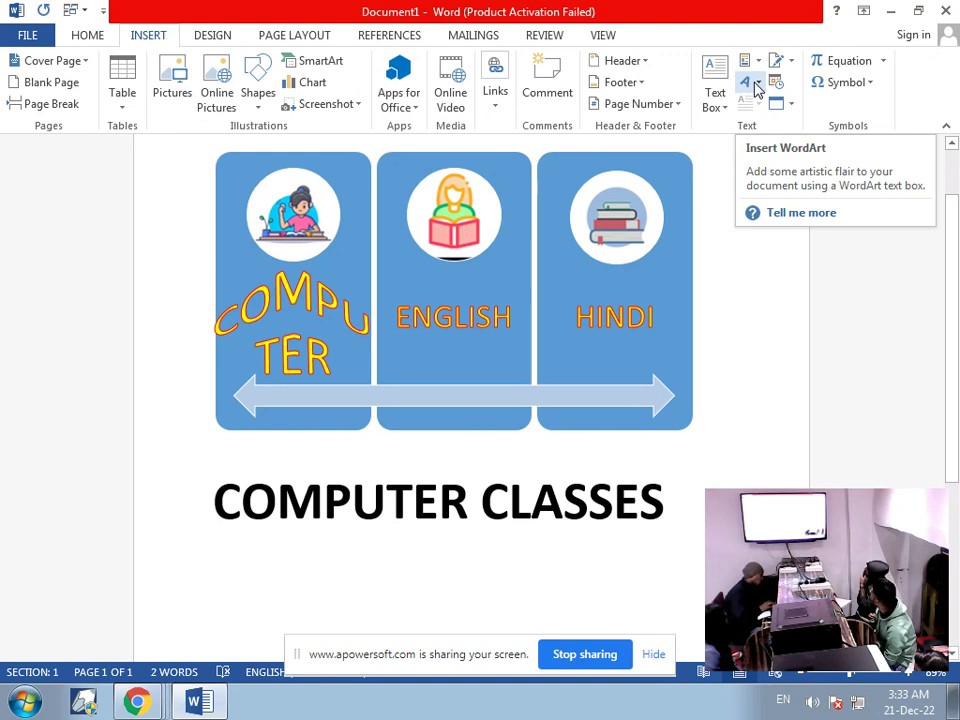
pyautogui.click(755, 84)
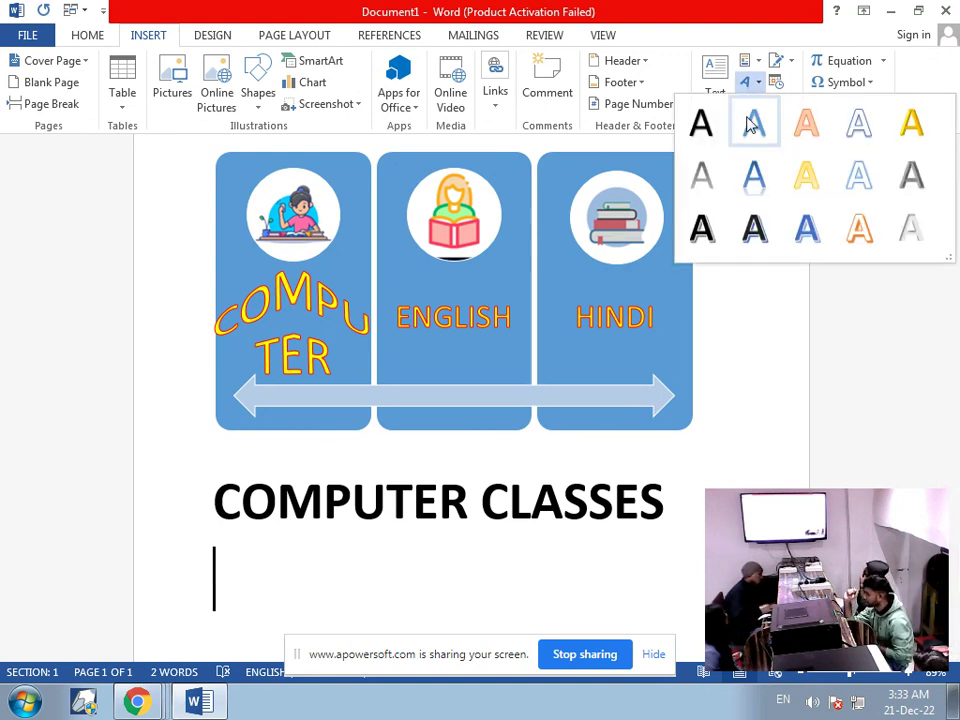
pyautogui.click(852, 228)
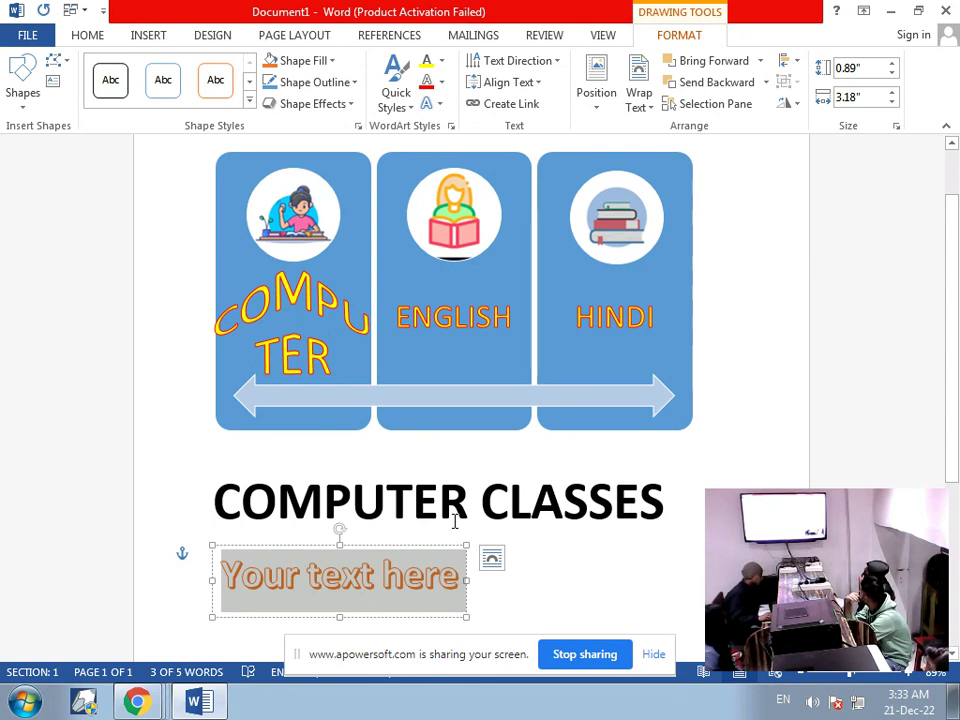
# Replace the WordArt placeholder with COMPUTER CLASSES and select all its text
pyautogui.write('COMPUTER ')
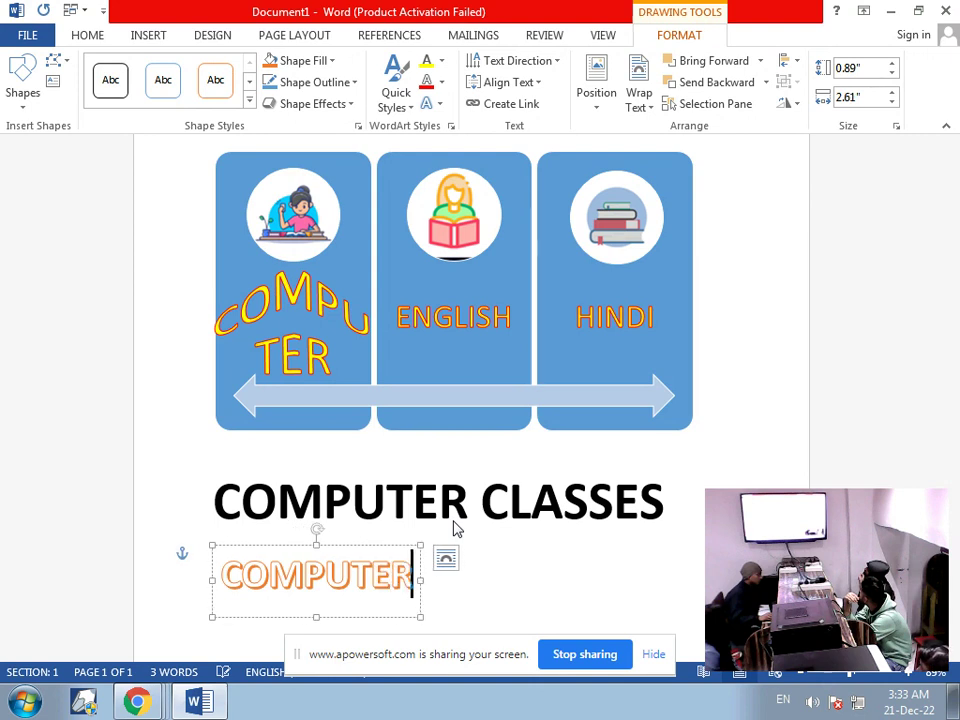
pyautogui.write('CLASS')
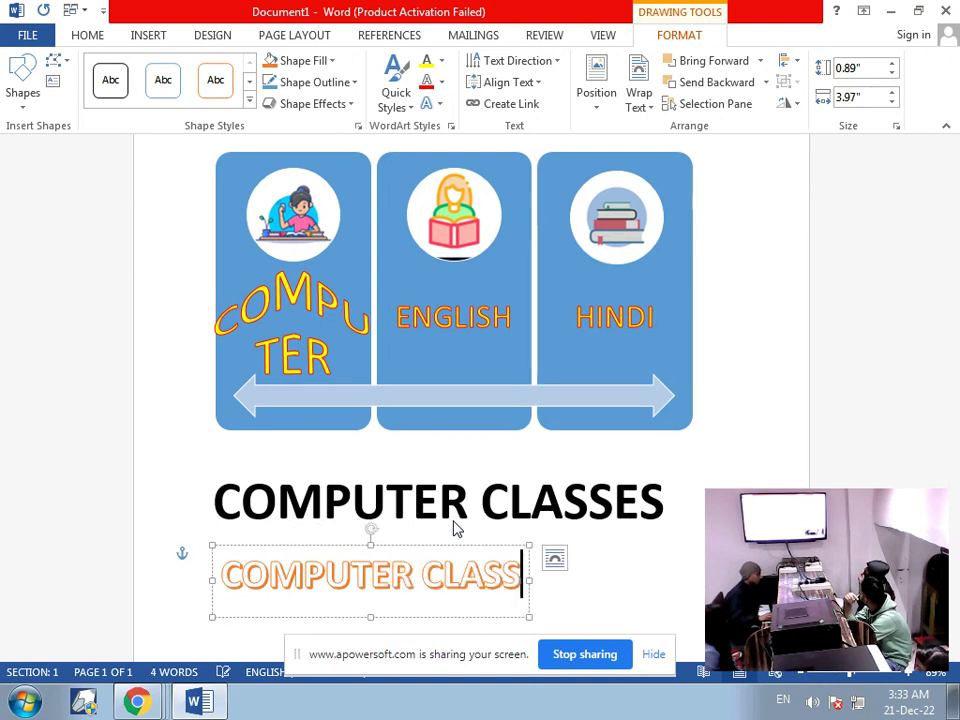
pyautogui.write('ES')
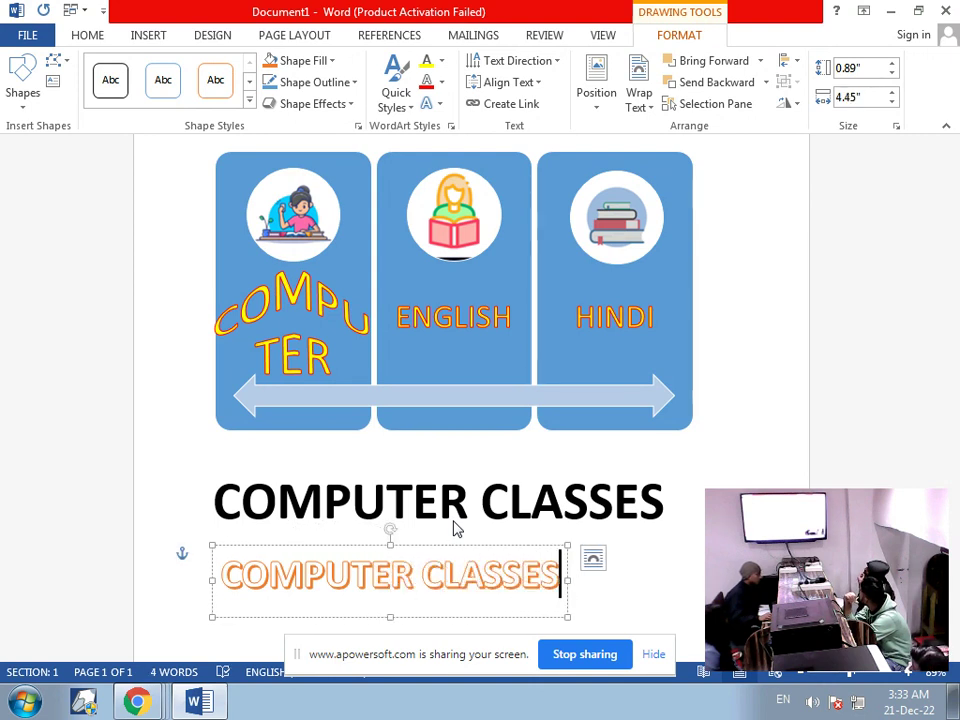
pyautogui.hotkey('ctrl', 'a')
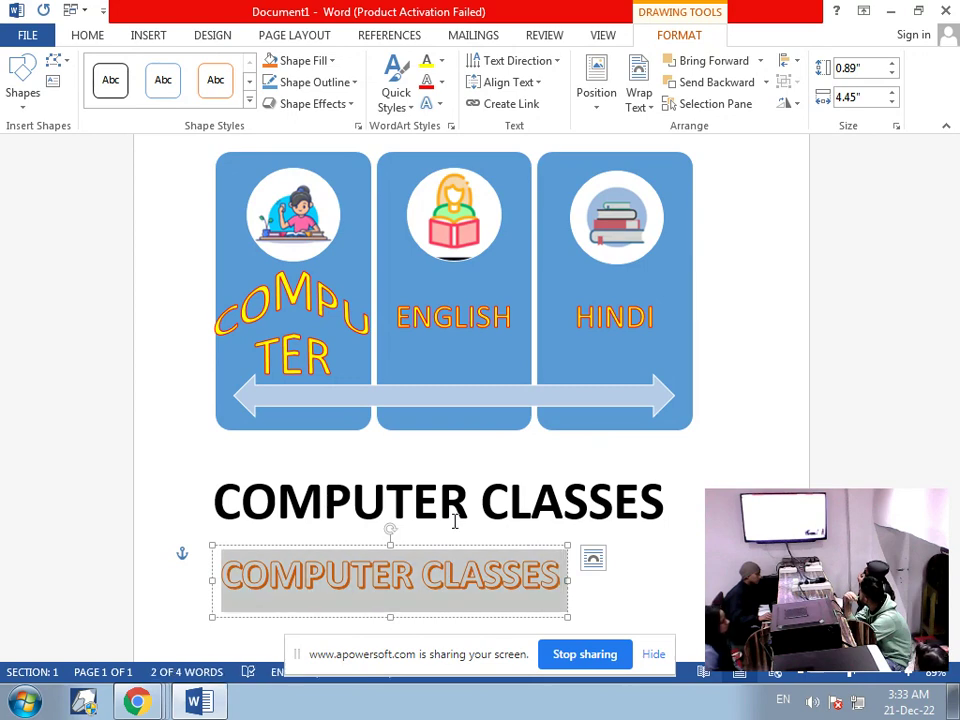
pyautogui.click(333, 62)
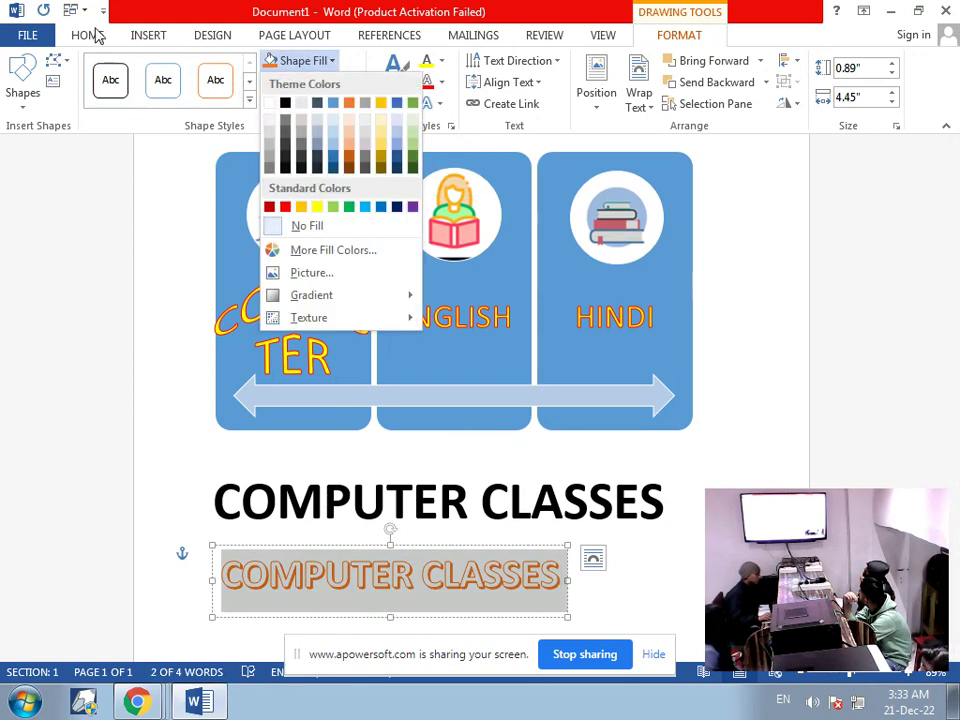
# Enlarge the WordArt text to 72 point and reselect it
pyautogui.click(97, 36)
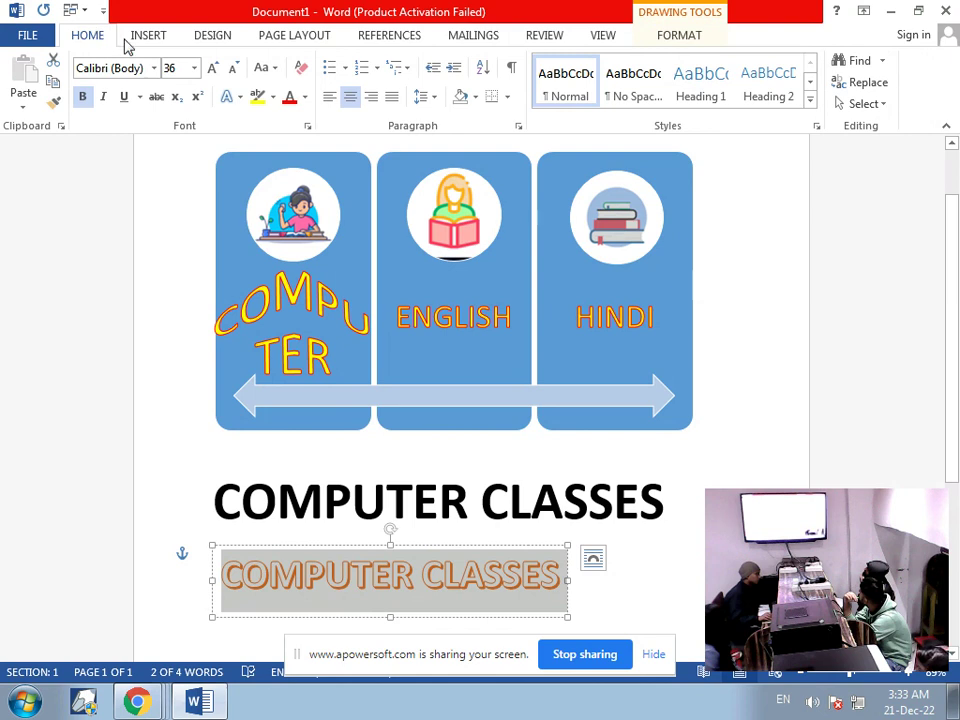
pyautogui.click(212, 67)
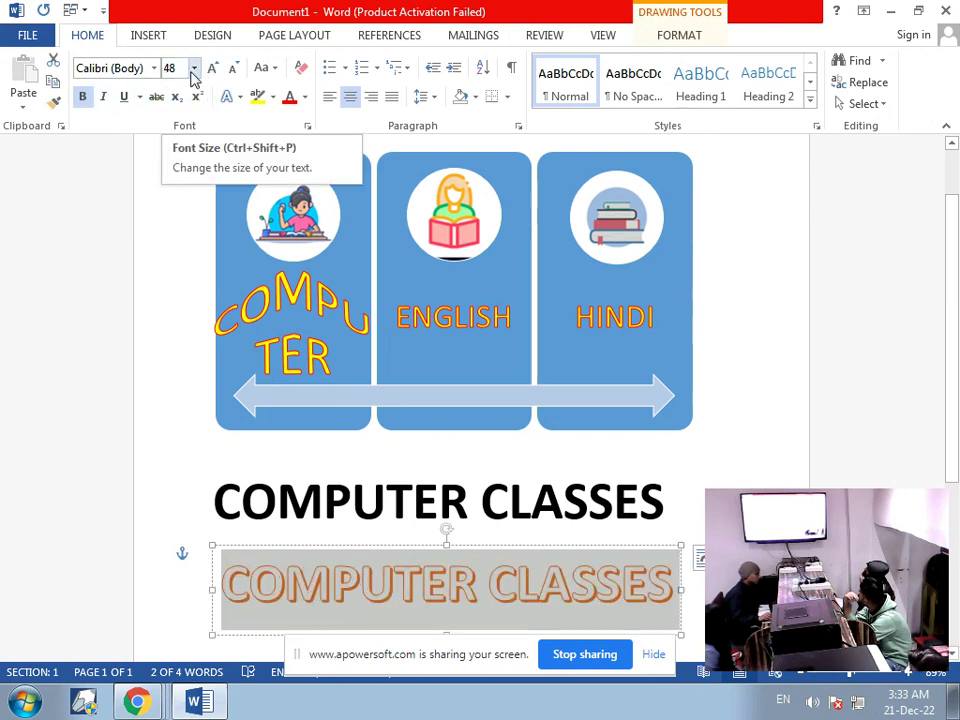
pyautogui.click(194, 70)
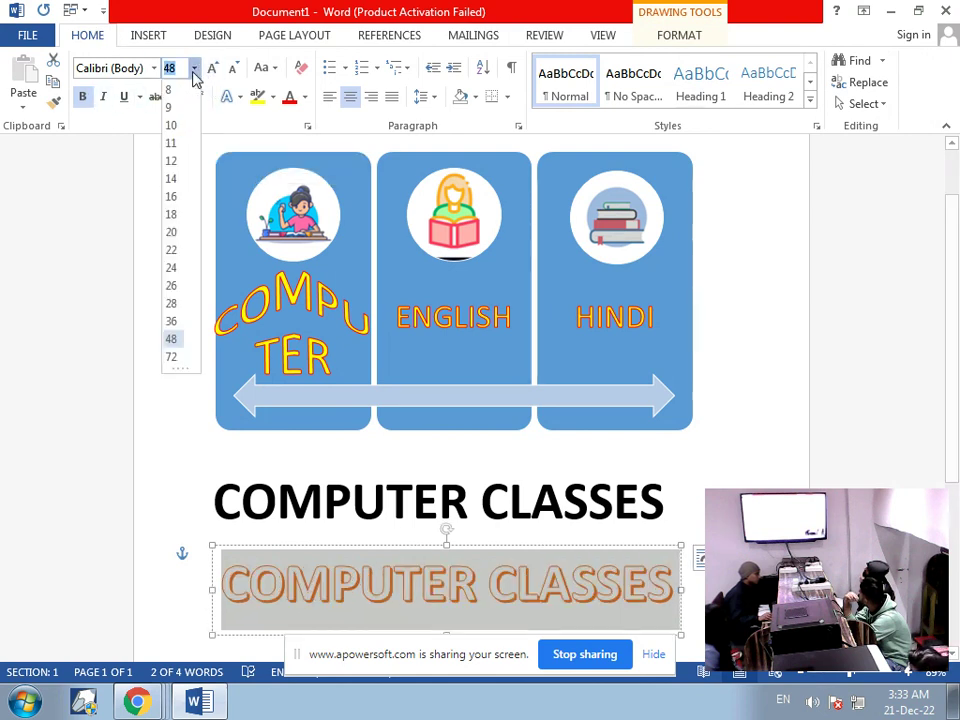
pyautogui.click(171, 357)
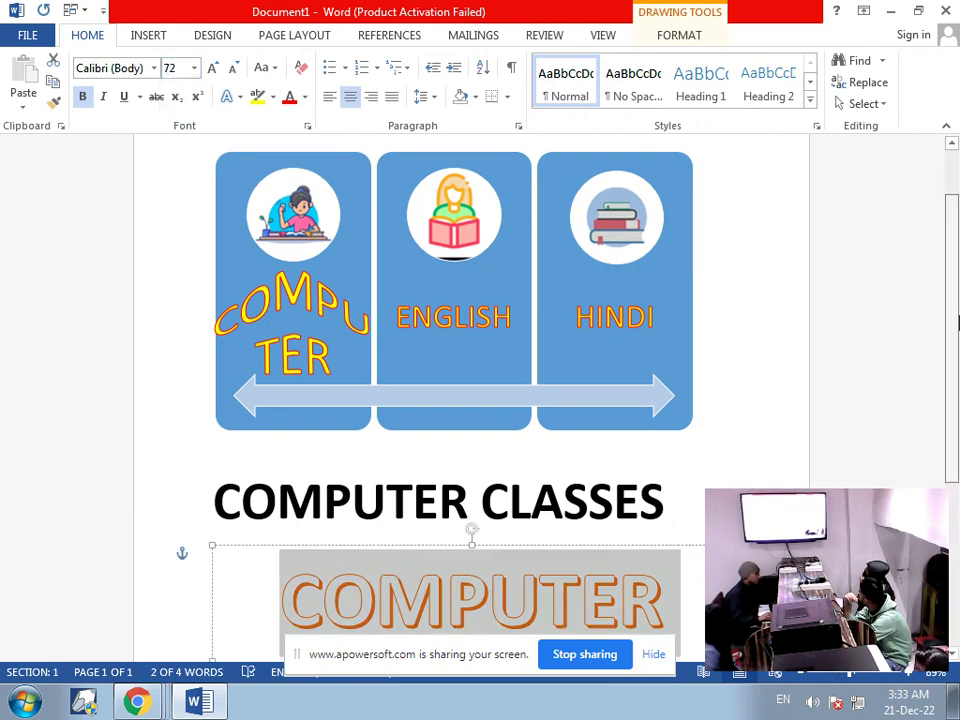
pyautogui.scroll(-3, 716, 336)
pyautogui.scroll(-2, 617, 433)
pyautogui.moveTo(678, 423); pyautogui.dragTo(310, 333)
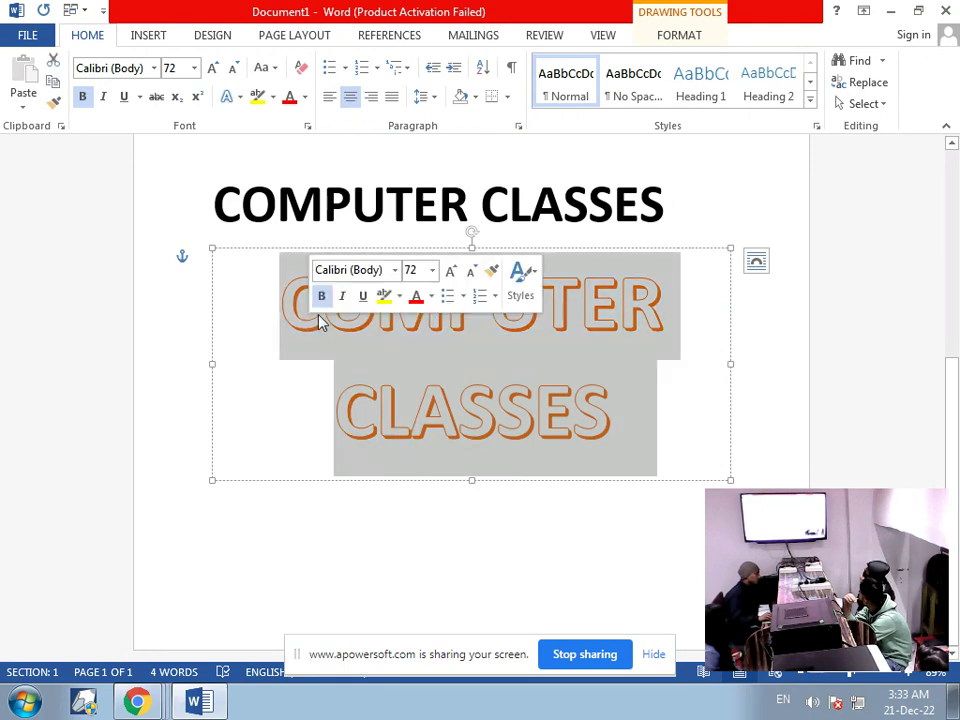
# Give the WordArt letters a yellow text fill and a red text outline
pyautogui.click(679, 36)
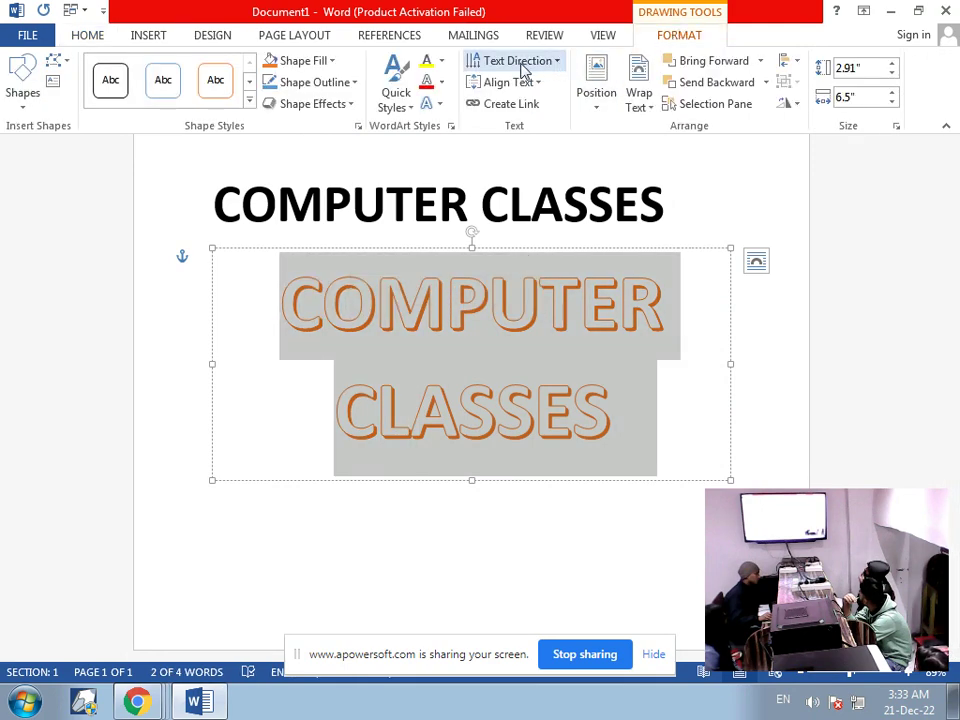
pyautogui.click(441, 61)
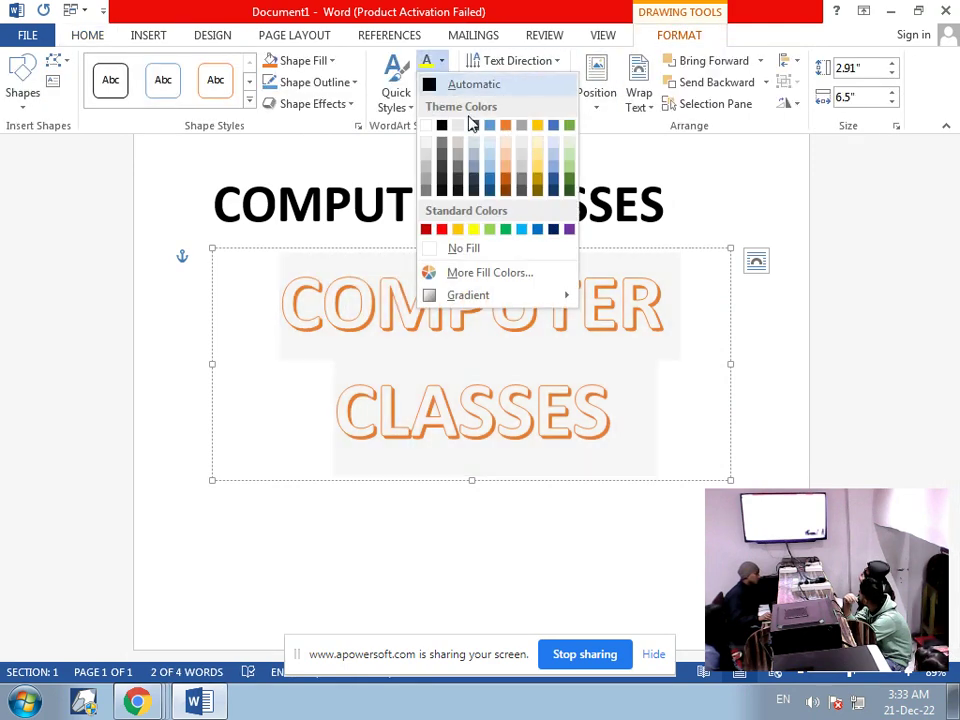
pyautogui.click(470, 230)
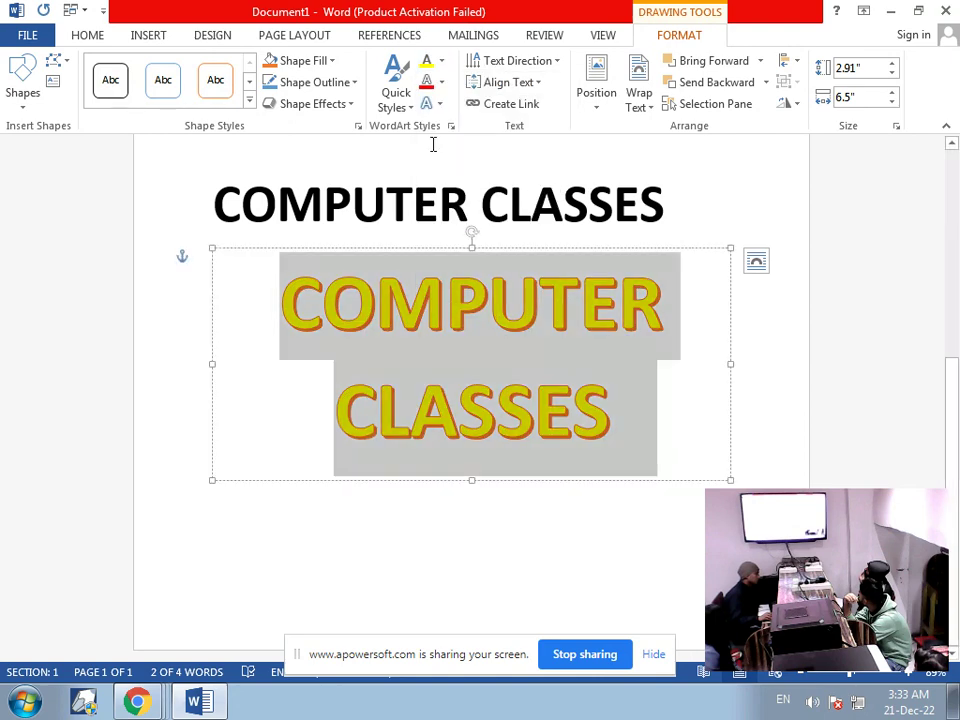
pyautogui.click(441, 83)
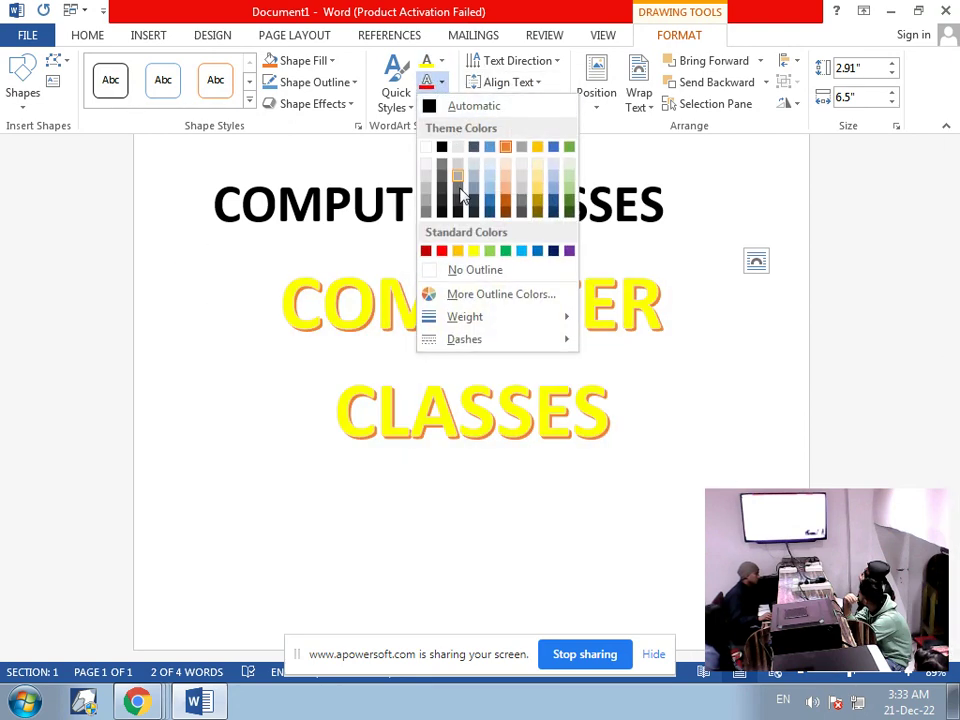
pyautogui.click(443, 251)
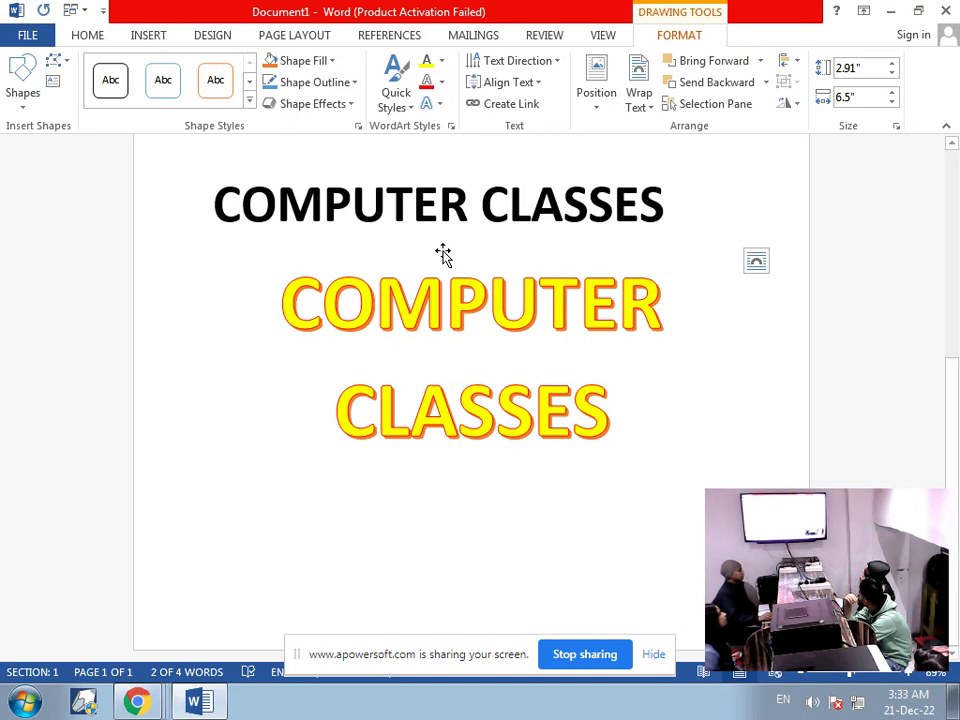
pyautogui.click(597, 415)
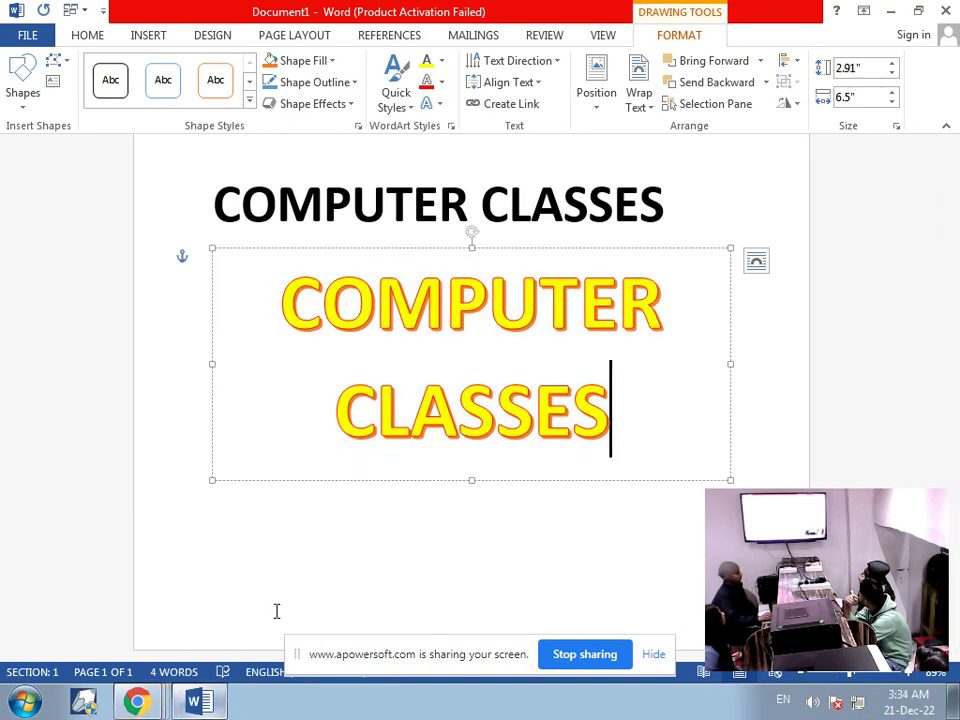
pyautogui.click(155, 704)
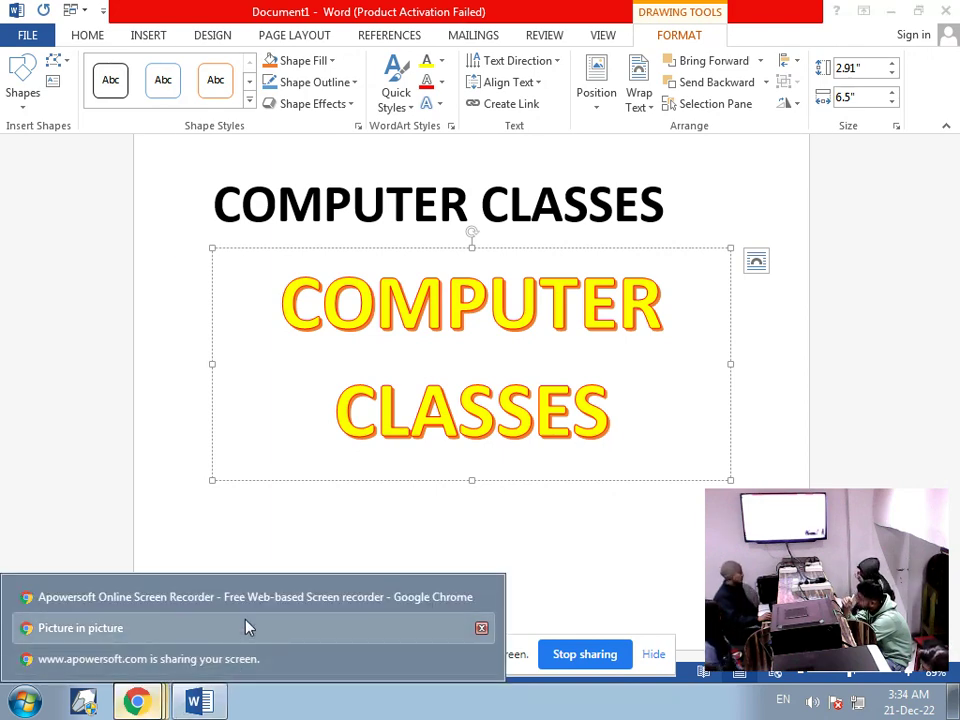
# Bring the Apowersoft Online Screen Recorder page in Chrome to the front
pyautogui.click(259, 598)
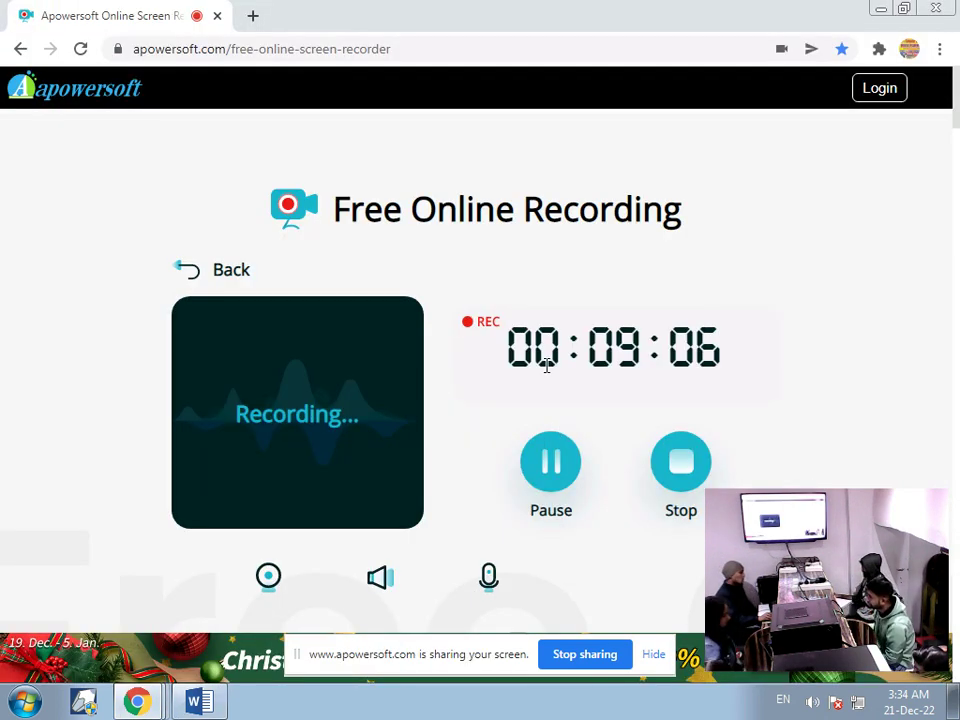